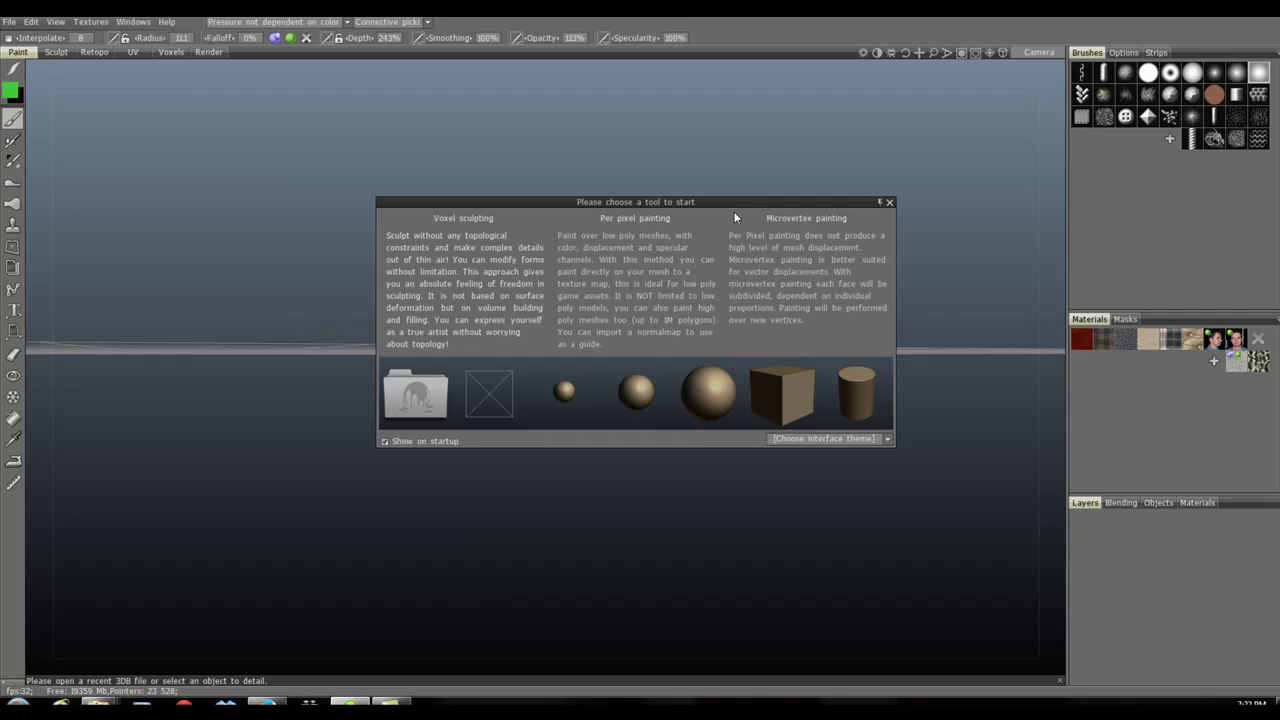
# - Dismiss the startup tool chooser and import Head of drake.obj as a model for per pixel painting
pyautogui.moveTo(731, 203); pyautogui.dragTo(791, 166)
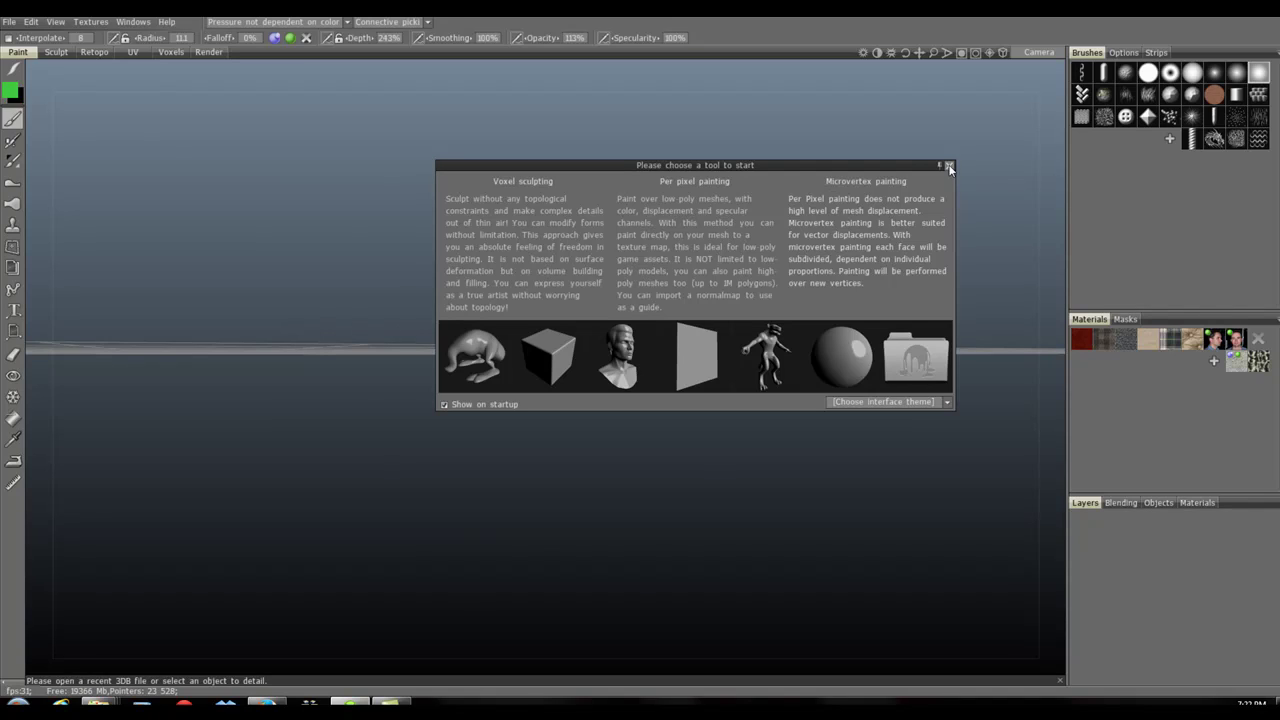
pyautogui.click(950, 166)
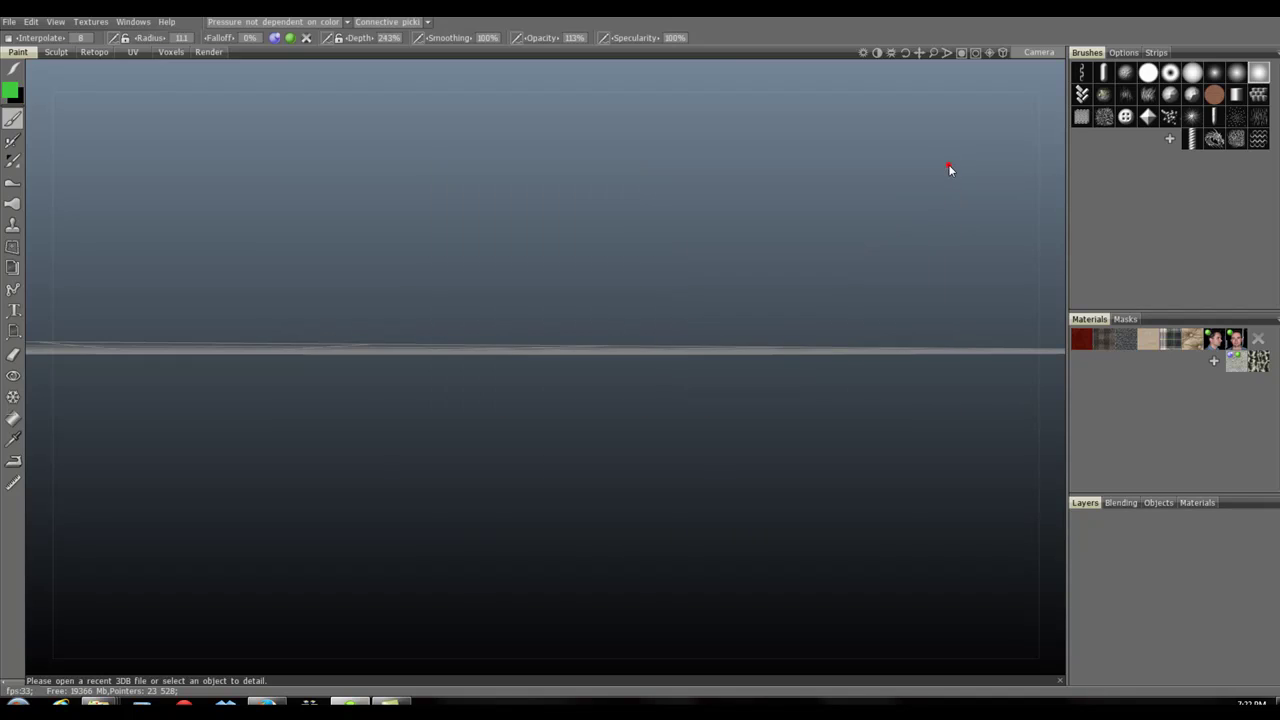
pyautogui.click(8, 22)
pyautogui.click(9, 23)
pyautogui.moveTo(38, 122)
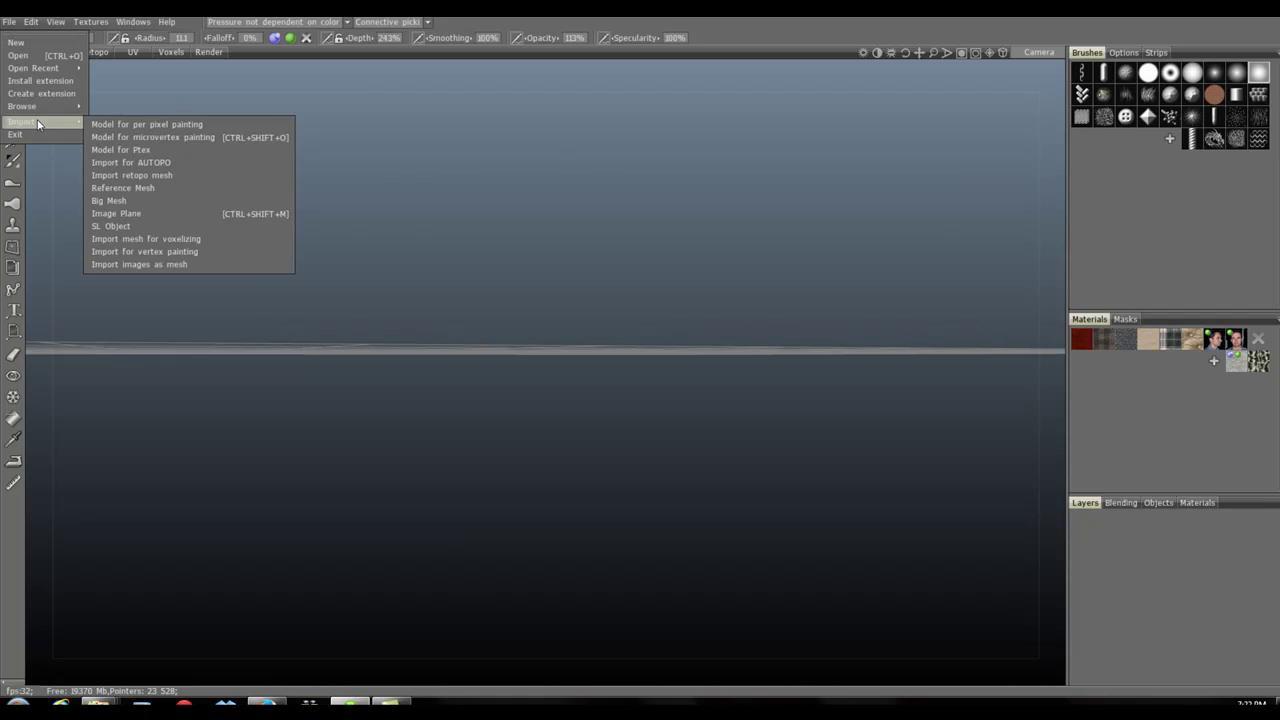
pyautogui.click(98, 125)
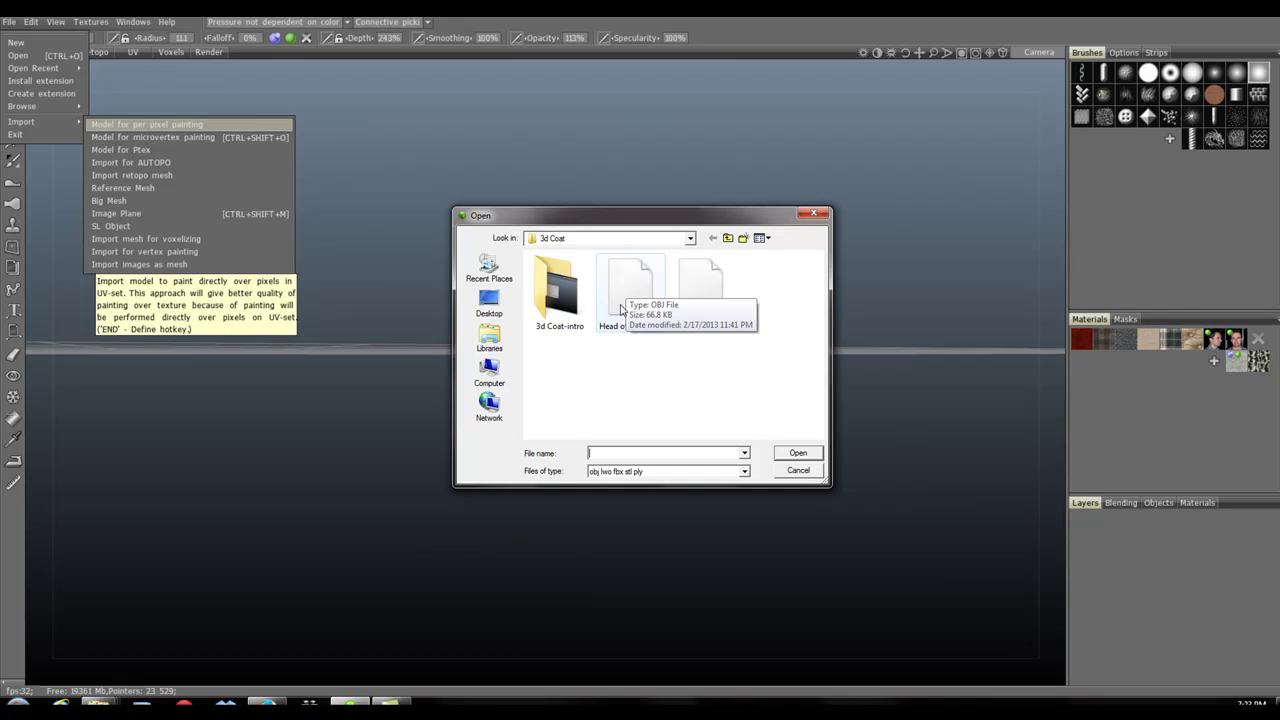
pyautogui.moveTo(614, 216); pyautogui.dragTo(711, 185)
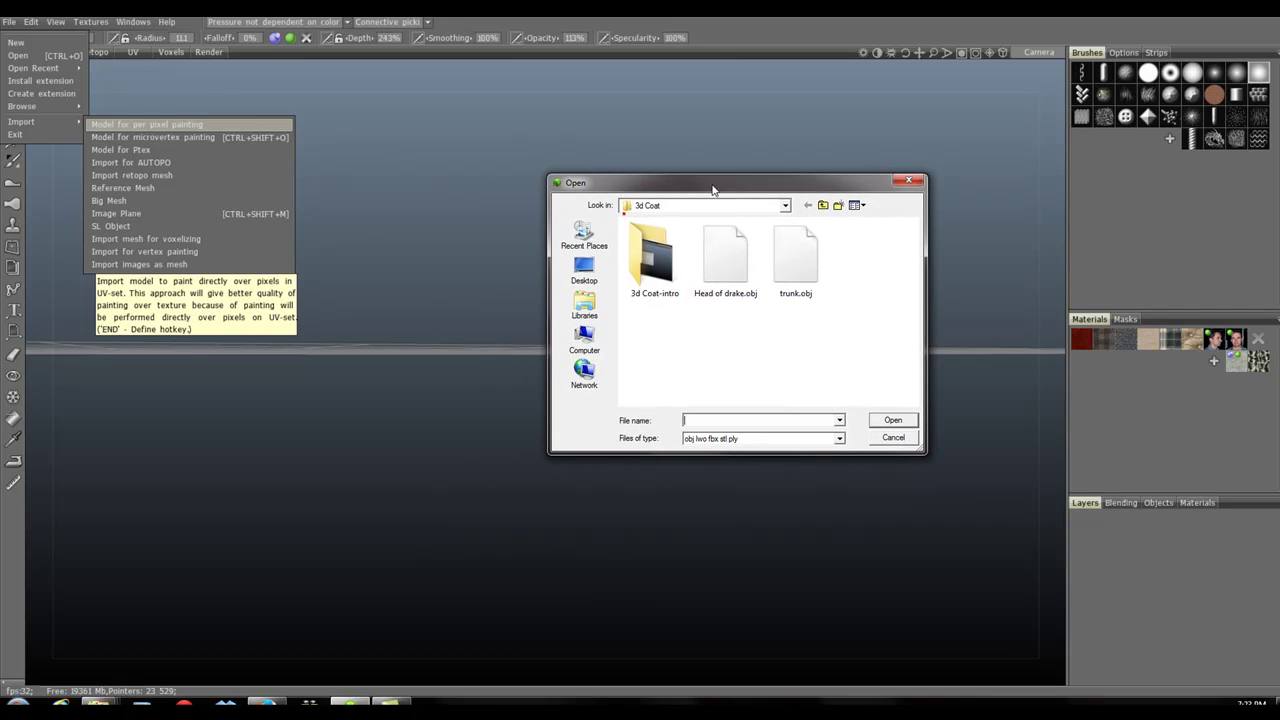
pyautogui.click(724, 267)
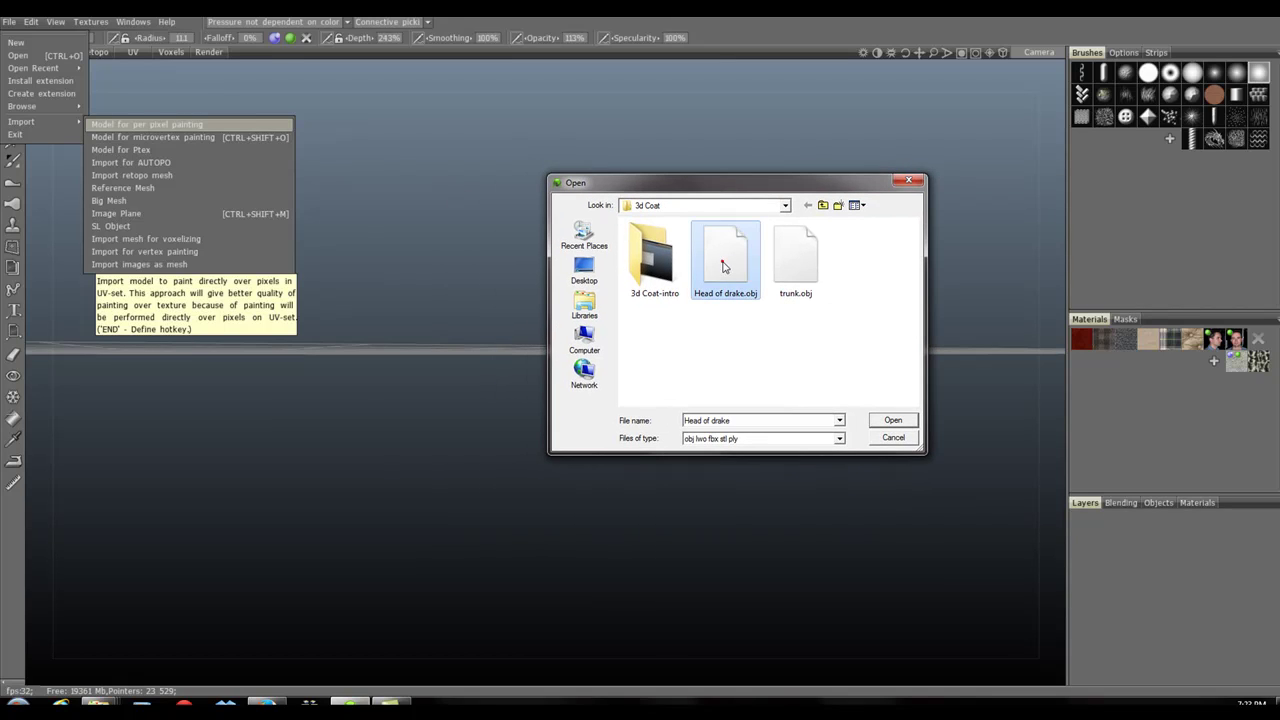
pyautogui.click(893, 421)
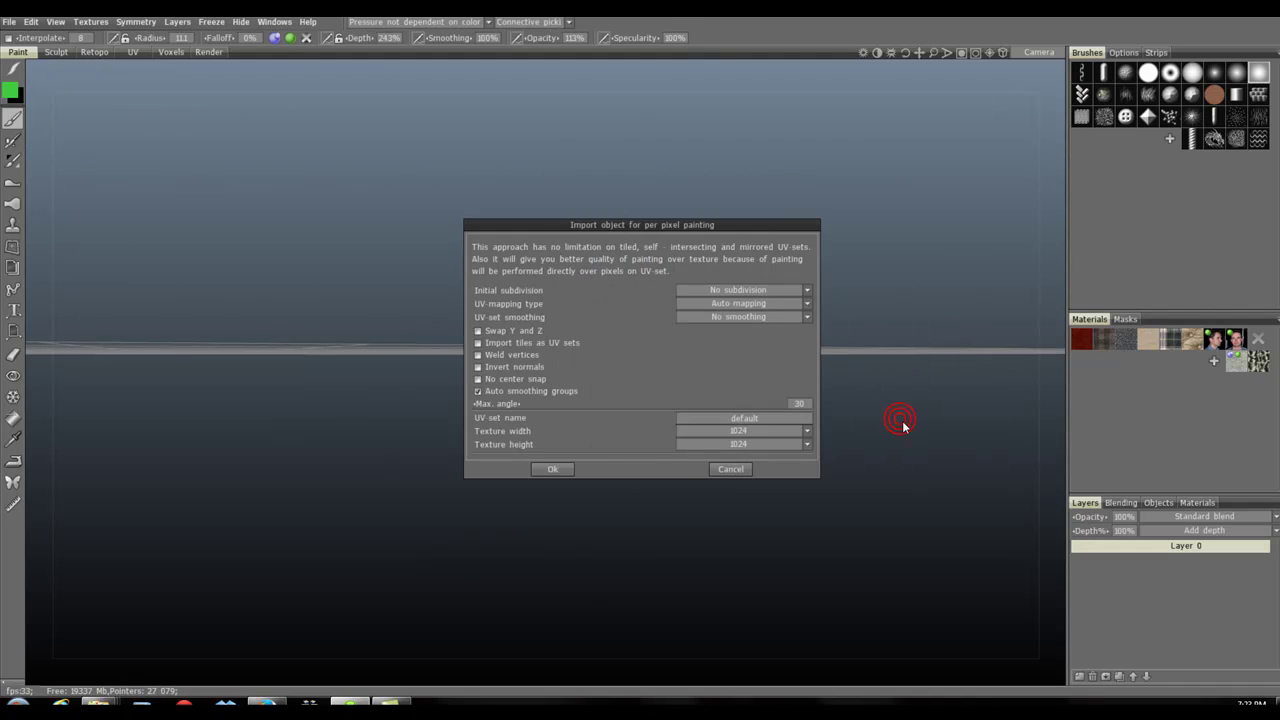
# - Set the imported head's texture size to 2048 by 2048, keep auto smoothing groups on, and accept the import
pyautogui.click(478, 391)
pyautogui.moveTo(563, 224); pyautogui.dragTo(531, 198)
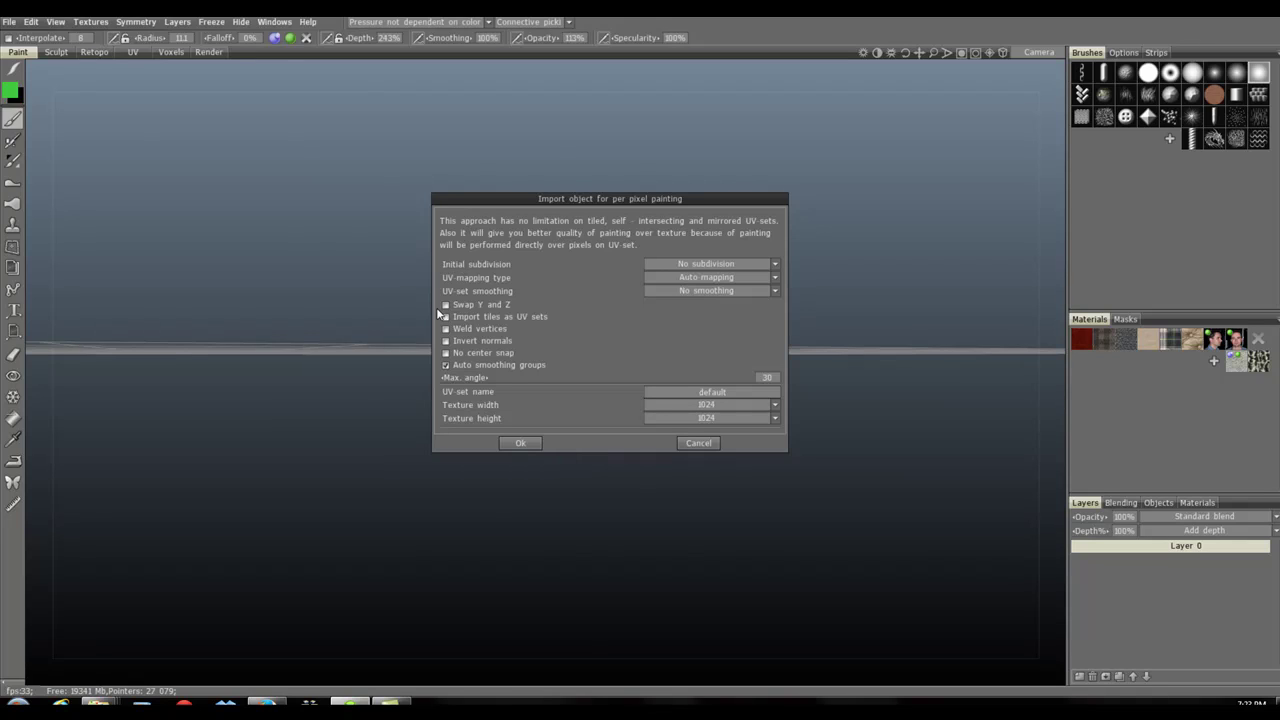
pyautogui.click(775, 405)
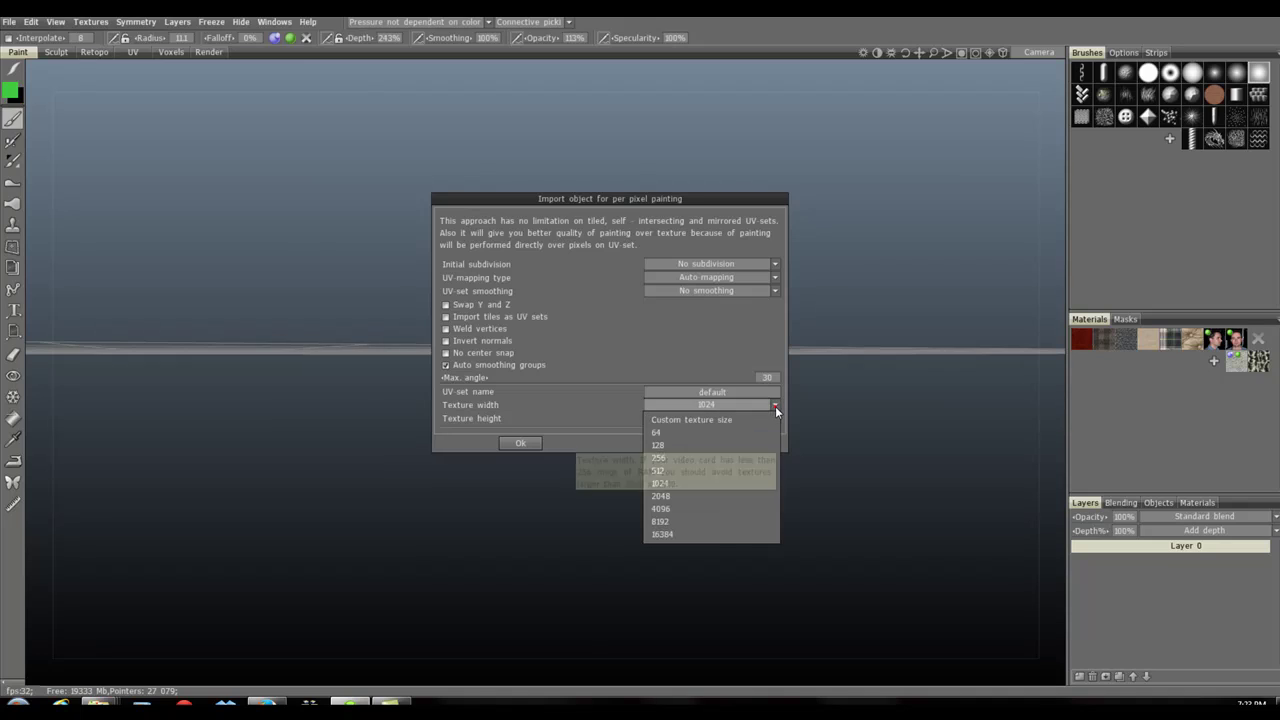
pyautogui.click(683, 495)
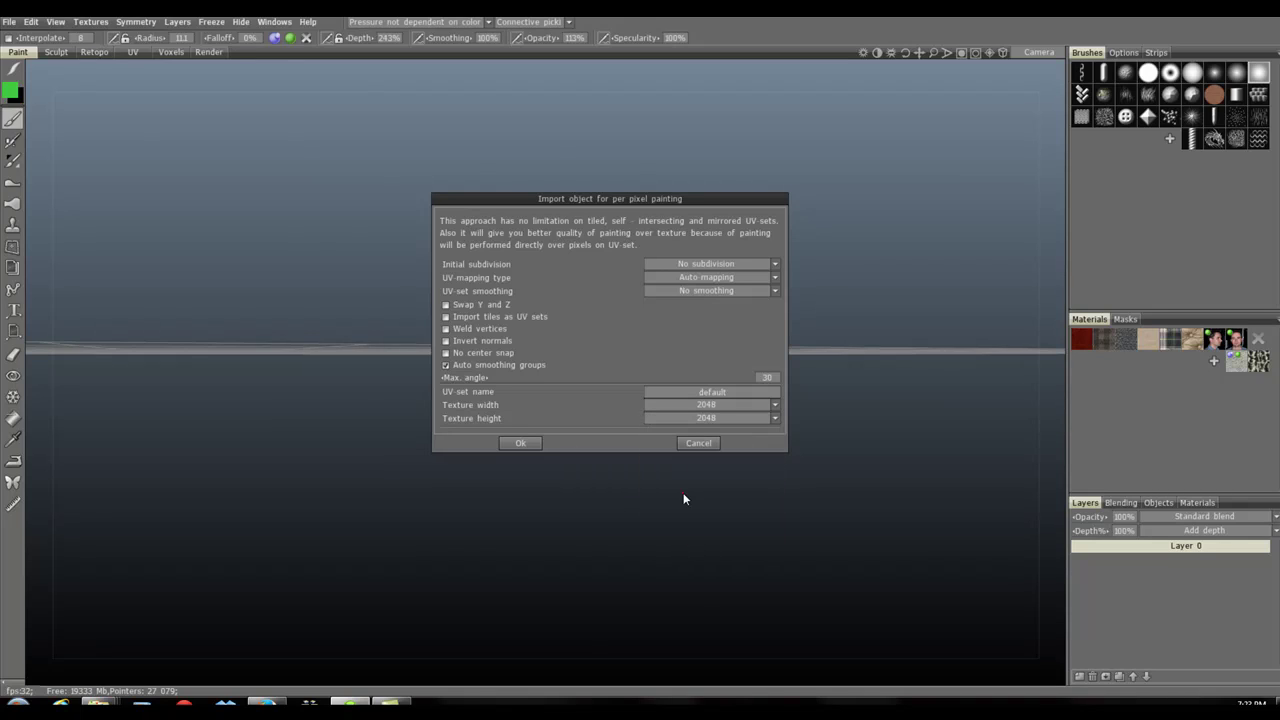
pyautogui.click(512, 444)
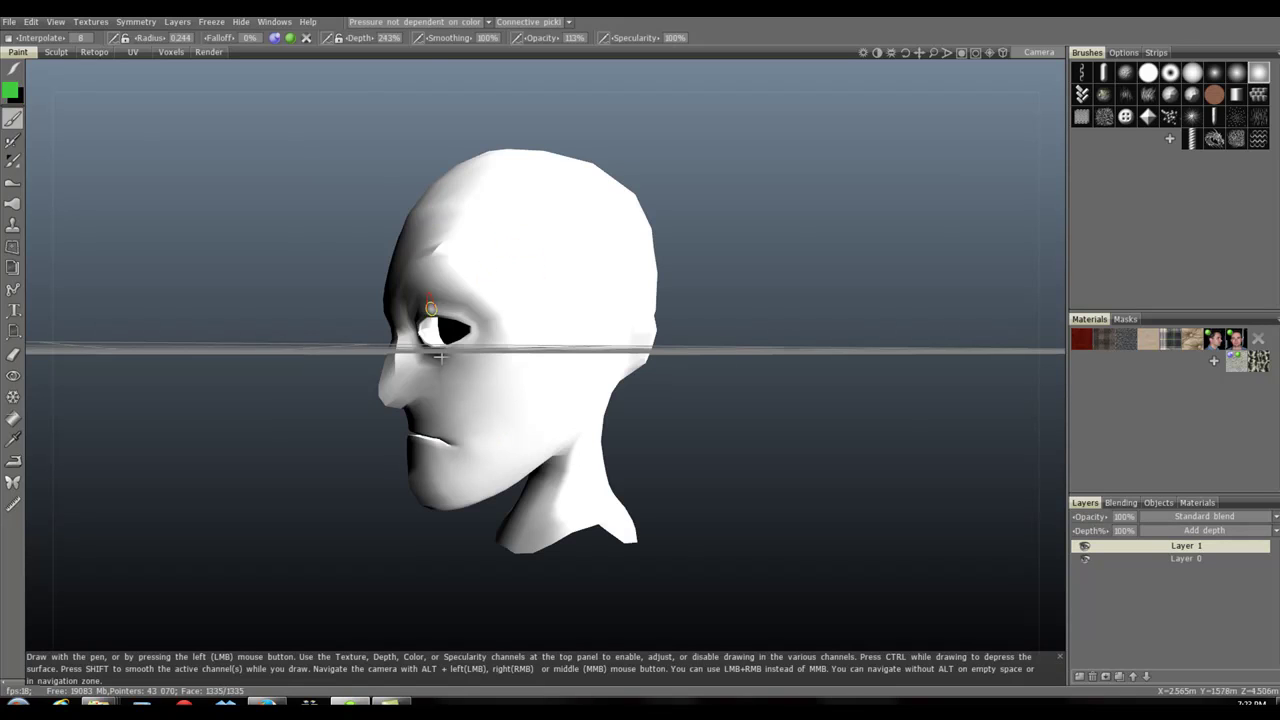
# - Bring the head into the UV workspace and show its whole UV layout in the preview
pyautogui.moveTo(314, 454); pyautogui.dragTo(411, 449)
pyautogui.moveTo(302, 452); pyautogui.dragTo(370, 446)
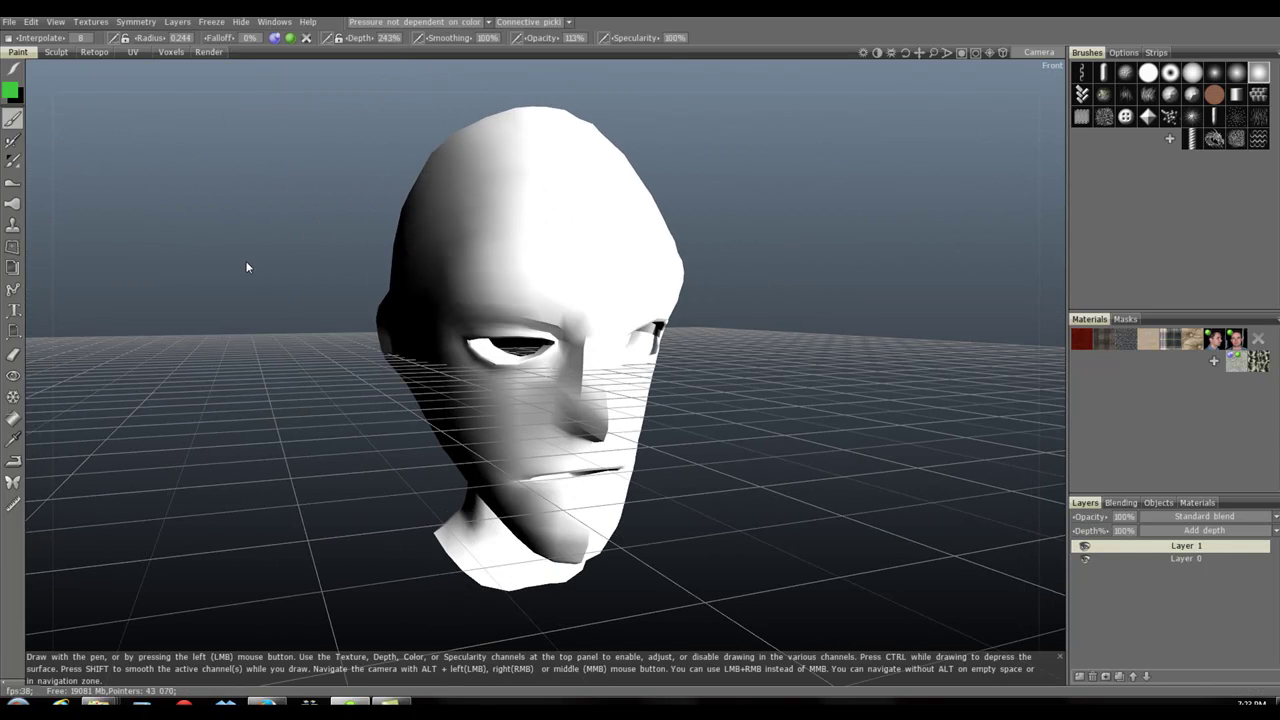
pyautogui.click(90, 21)
pyautogui.click(257, 77)
pyautogui.click(132, 51)
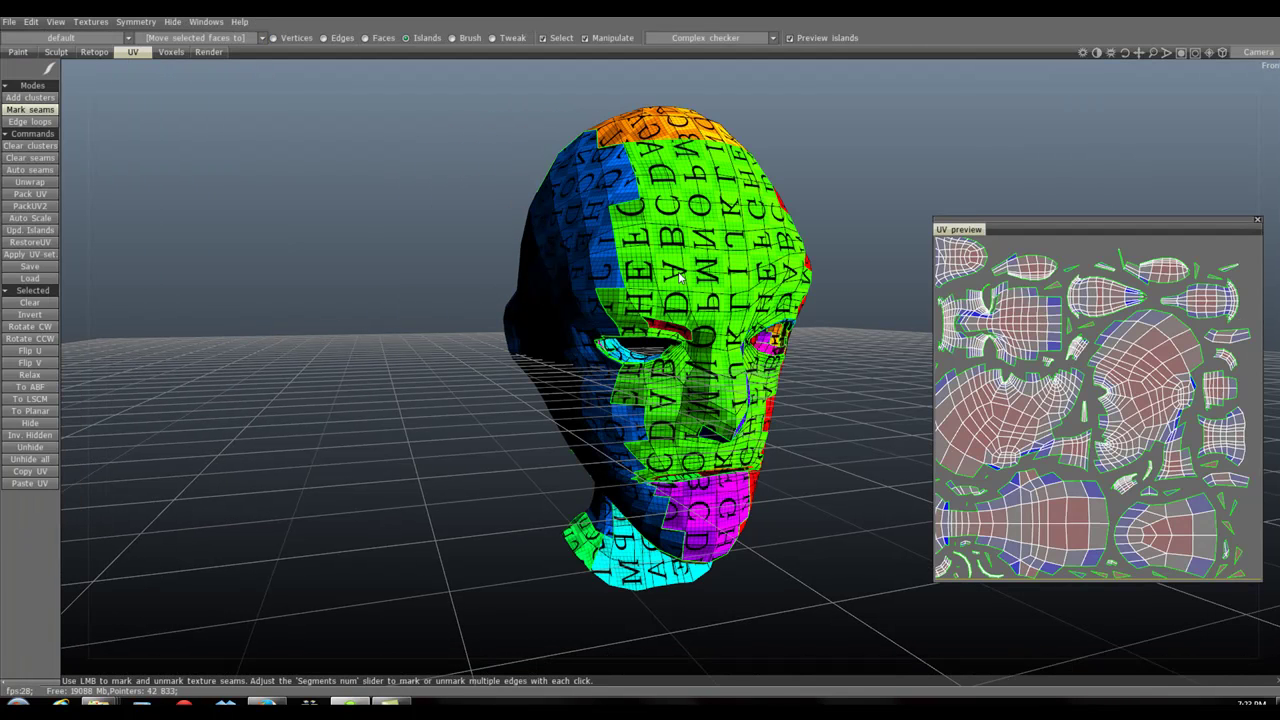
pyautogui.scroll(-4, 1100, 415)
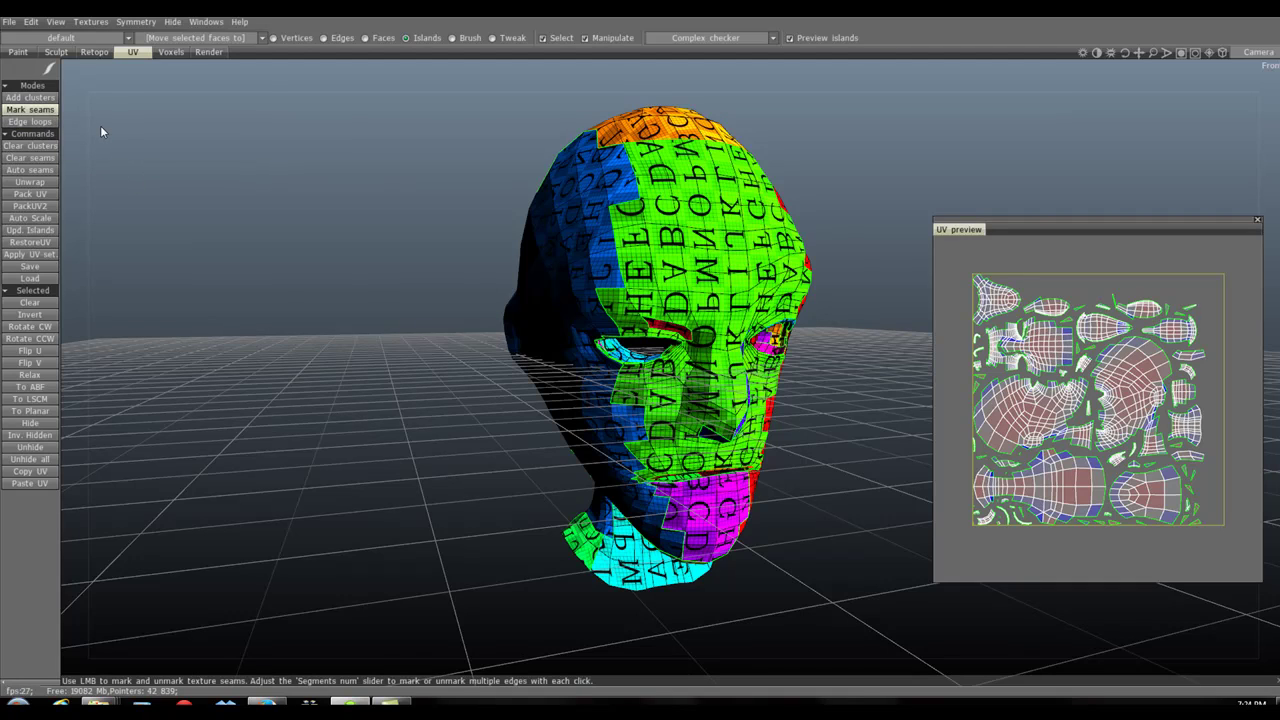
# - Clear all existing texture seams from the head model
pyautogui.click(45, 158)
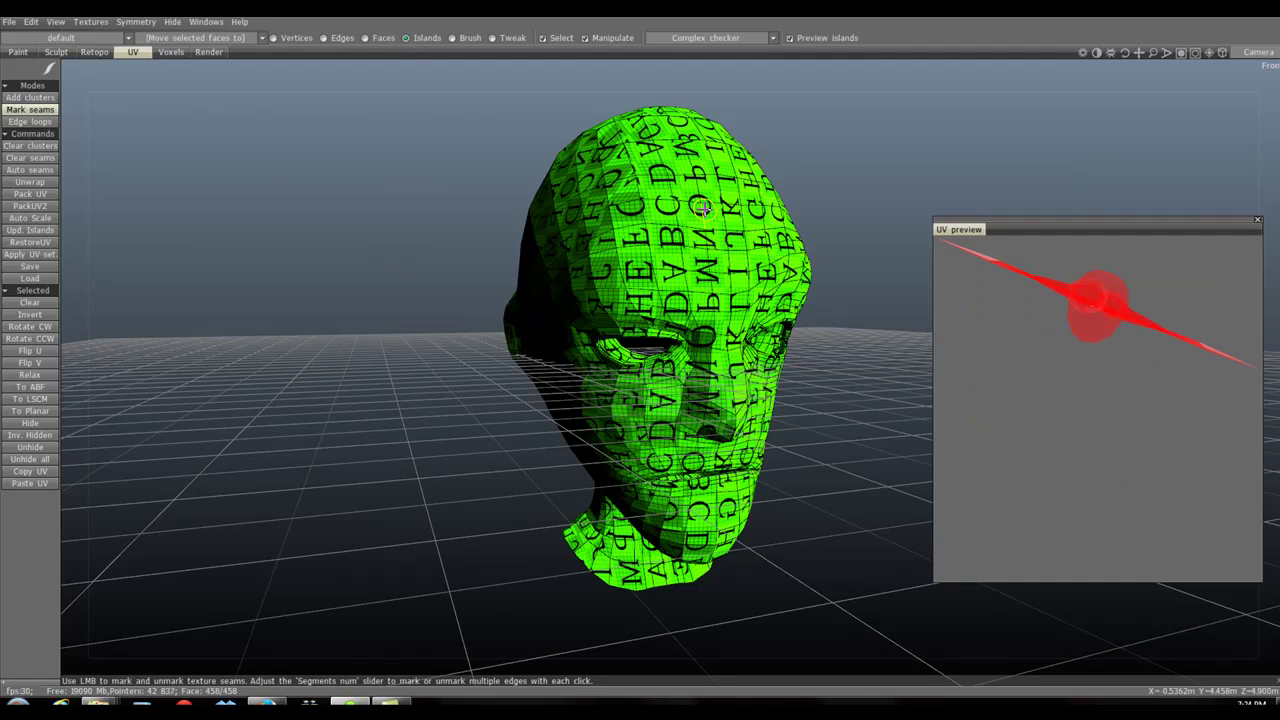
pyautogui.moveTo(806, 377); pyautogui.dragTo(600, 396)
pyautogui.scroll(5, 608, 384)
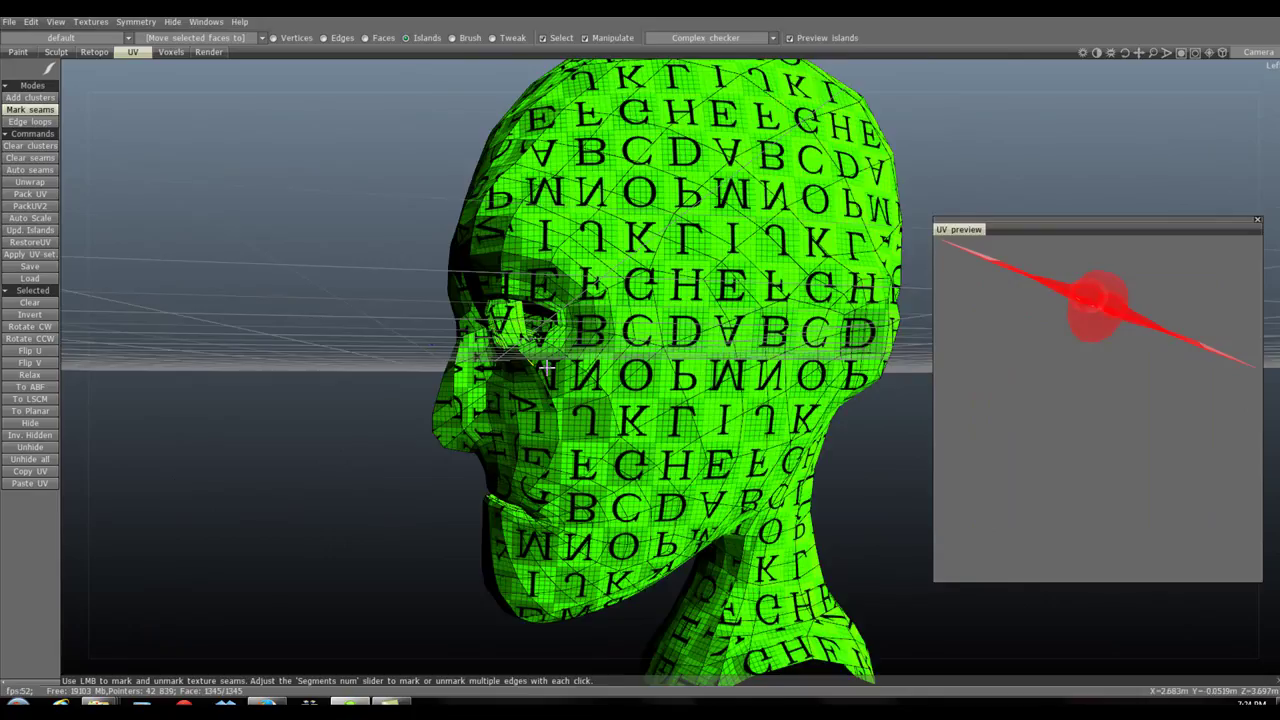
pyautogui.scroll(-2, 610, 384)
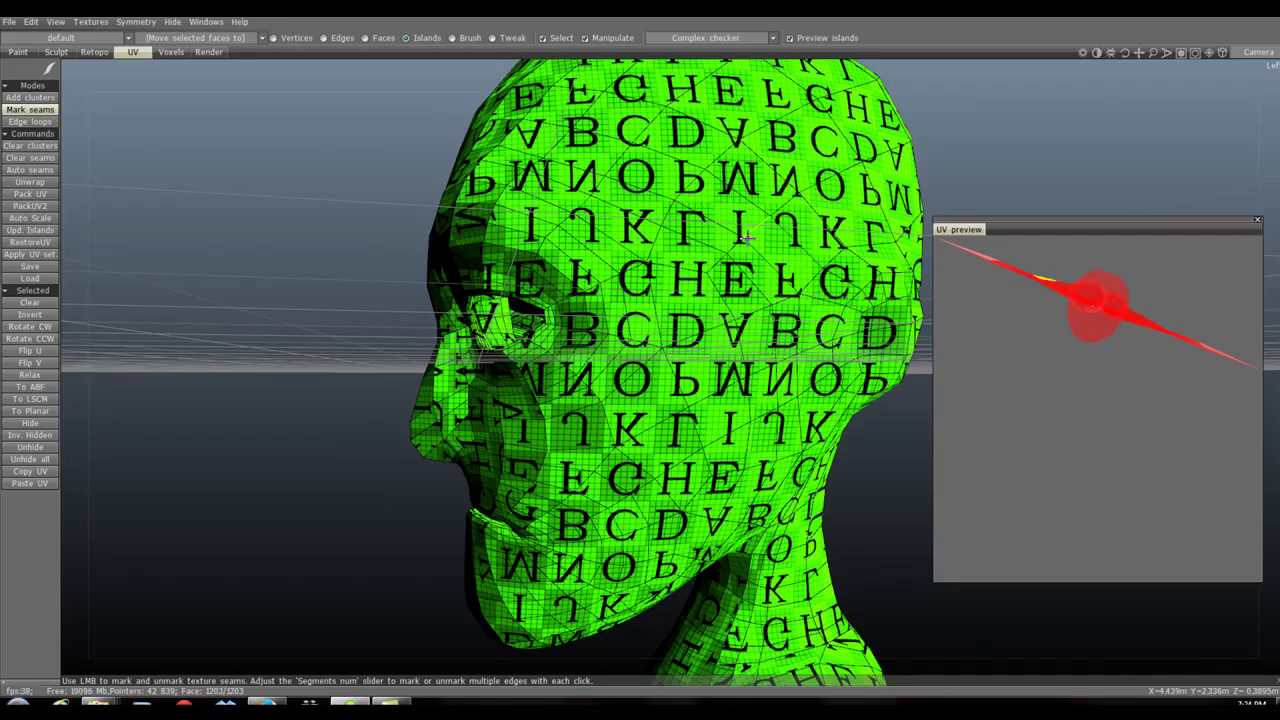
pyautogui.scroll(-1, 545, 234)
pyautogui.moveTo(545, 234); pyautogui.dragTo(682, 283, button='middle')
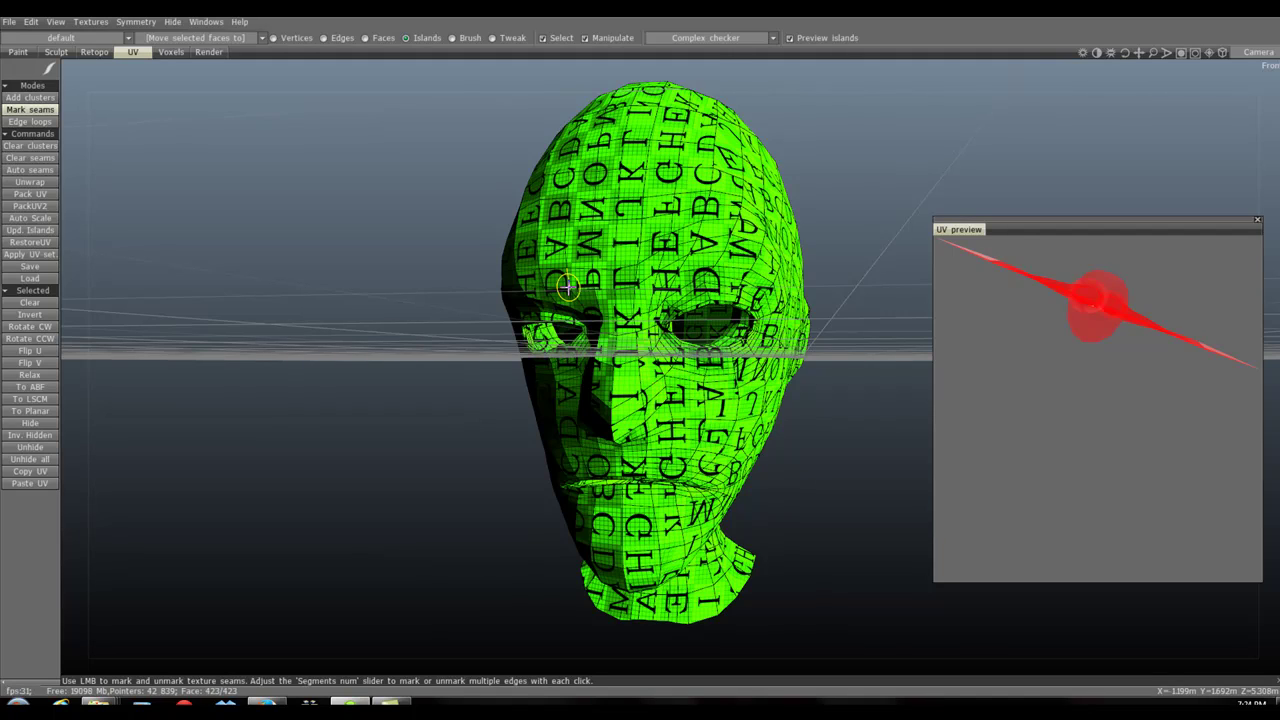
pyautogui.moveTo(567, 287); pyautogui.dragTo(552, 384, button='middle')
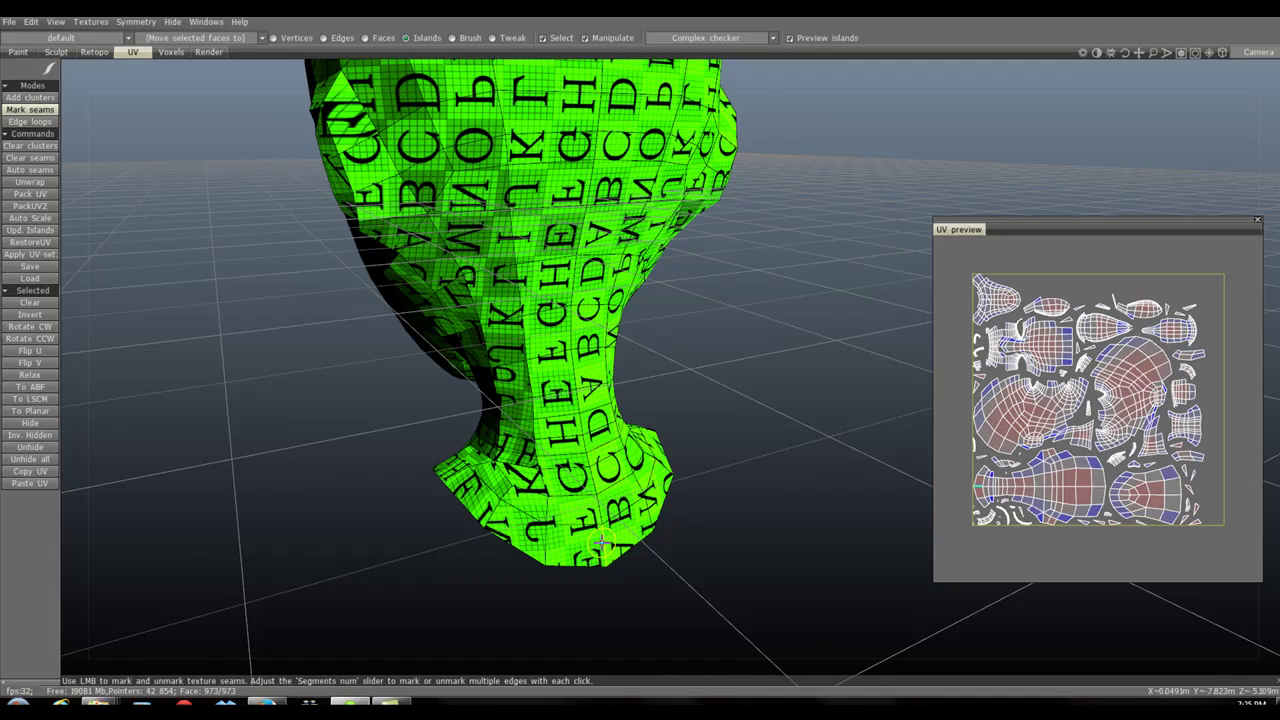
pyautogui.moveTo(640, 215)
pyautogui.mouseDown(button='right')
pyautogui.moveTo(505, 335)
pyautogui.moveTo(627, 353)
pyautogui.moveTo(540, 350)
pyautogui.moveTo(598, 326)
pyautogui.mouseUp(button='right')
pyautogui.scroll(3, 505, 335)
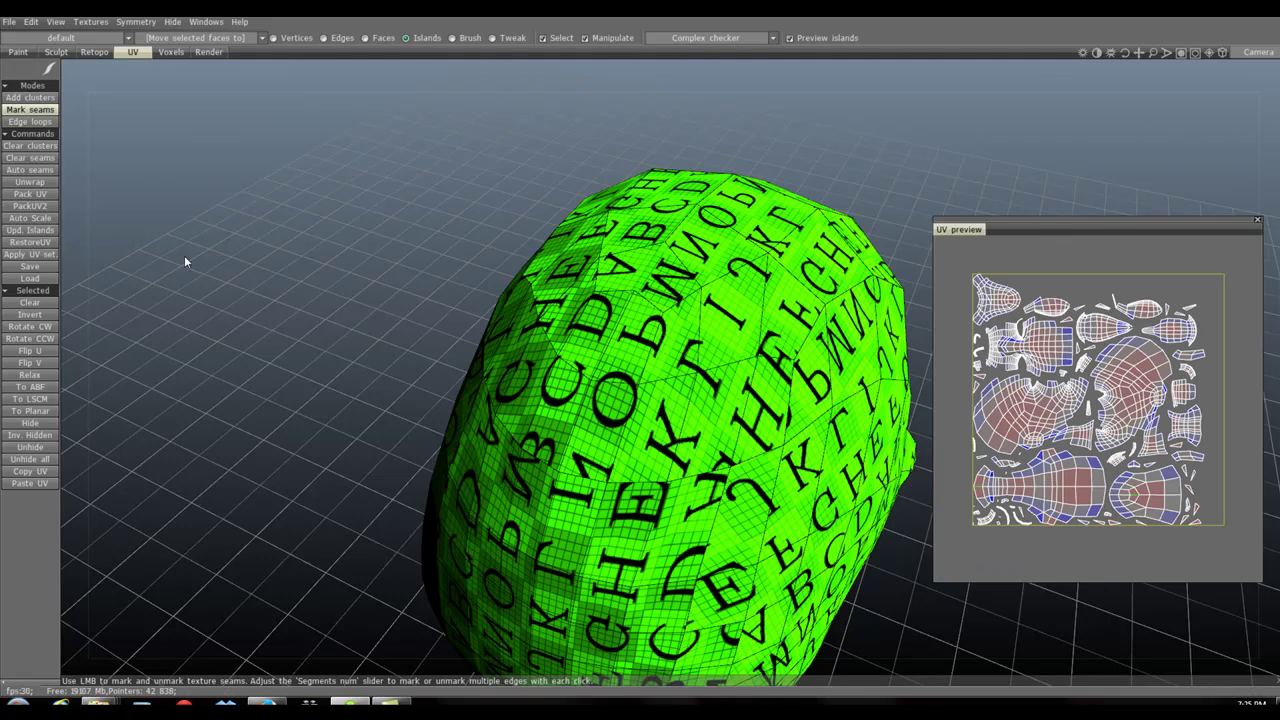
# - Mark a vertical edge loop down the middle of the back of the head as a texture seam
pyautogui.click(22, 124)
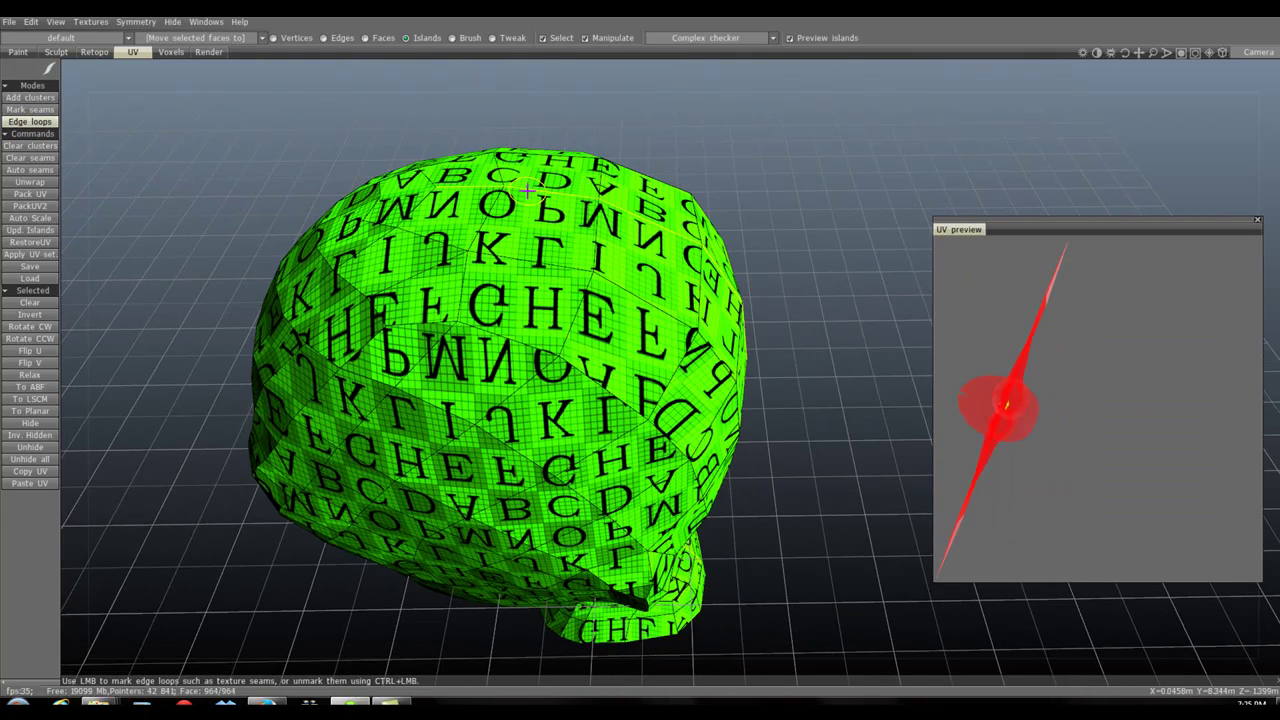
pyautogui.keyDown('alt'); pyautogui.moveTo(530, 200); pyautogui.dragTo(563, 252); pyautogui.keyUp('alt')
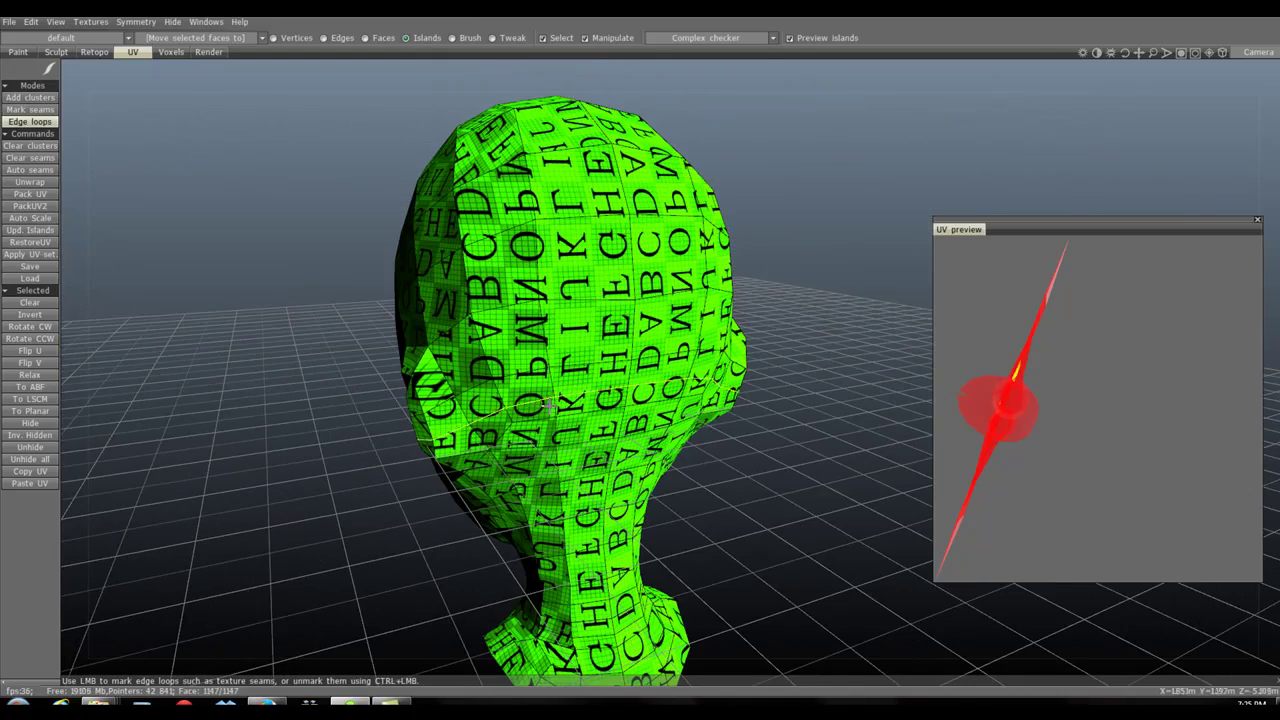
pyautogui.keyDown('alt'); pyautogui.moveTo(635, 228); pyautogui.dragTo(617, 164); pyautogui.keyUp('alt')
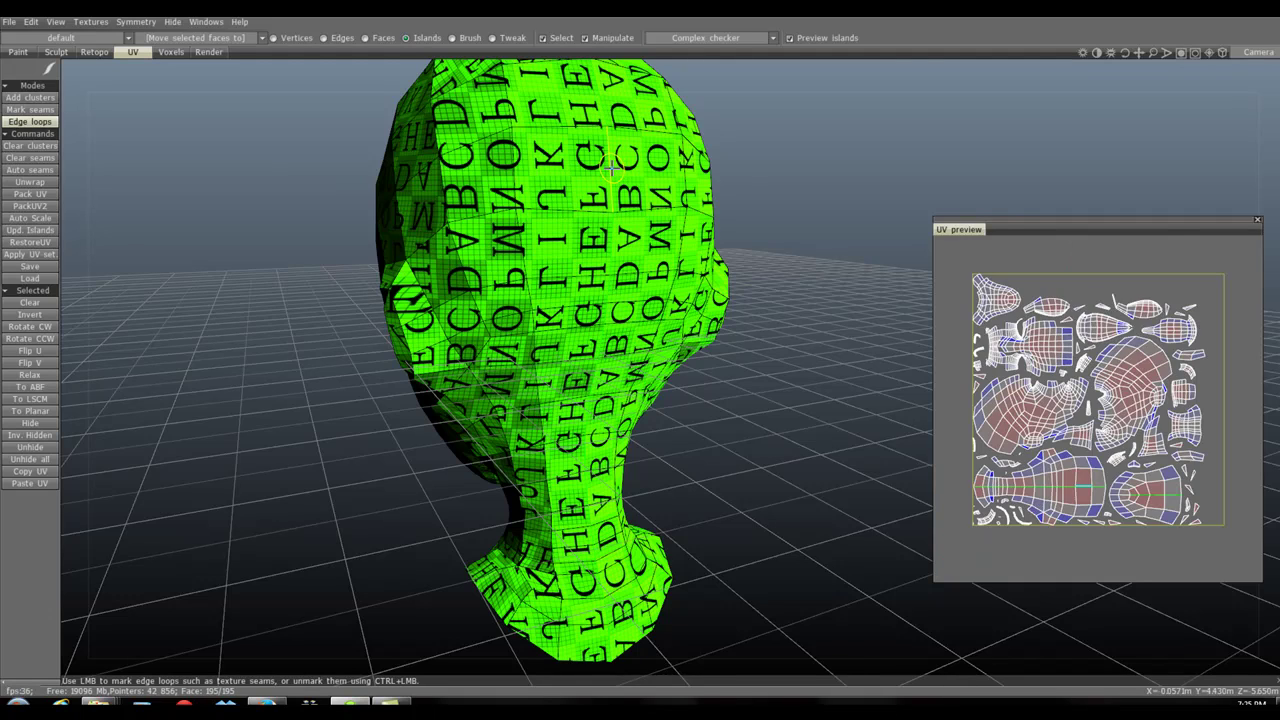
pyautogui.click(612, 167)
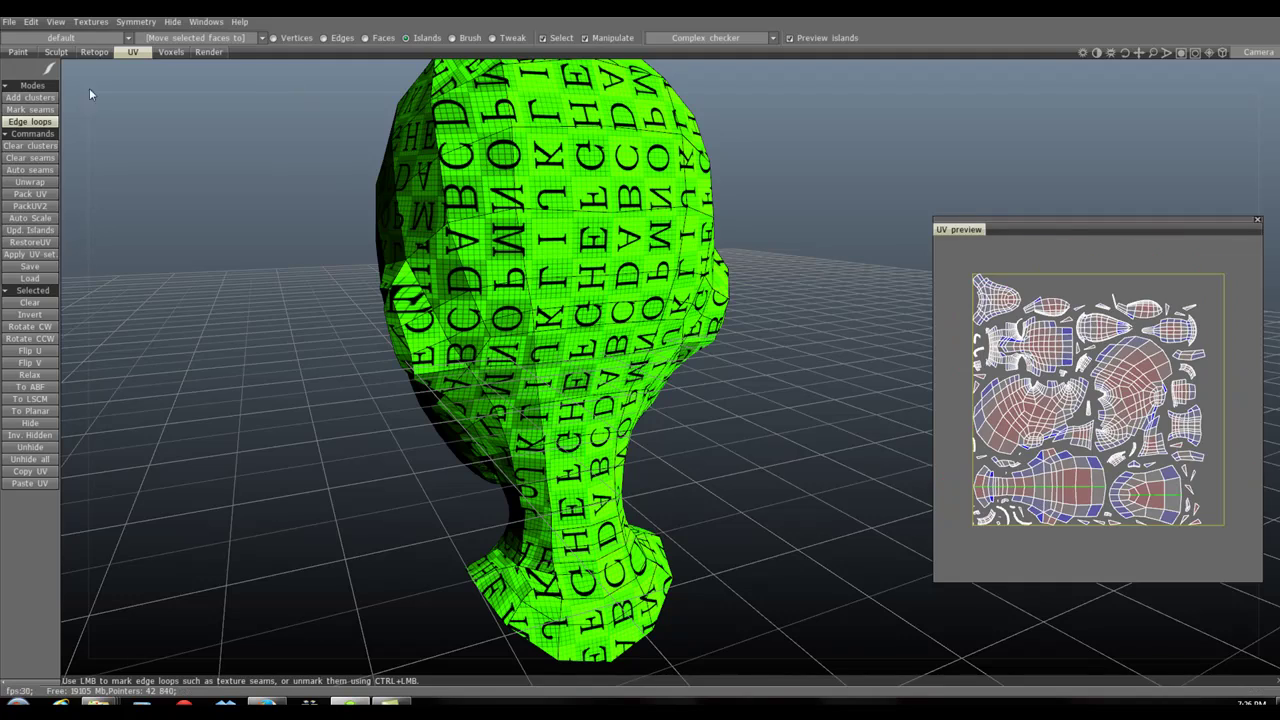
# - Mark the edge loop around the rim of the head's left eye opening as a seam
pyautogui.click(46, 123)
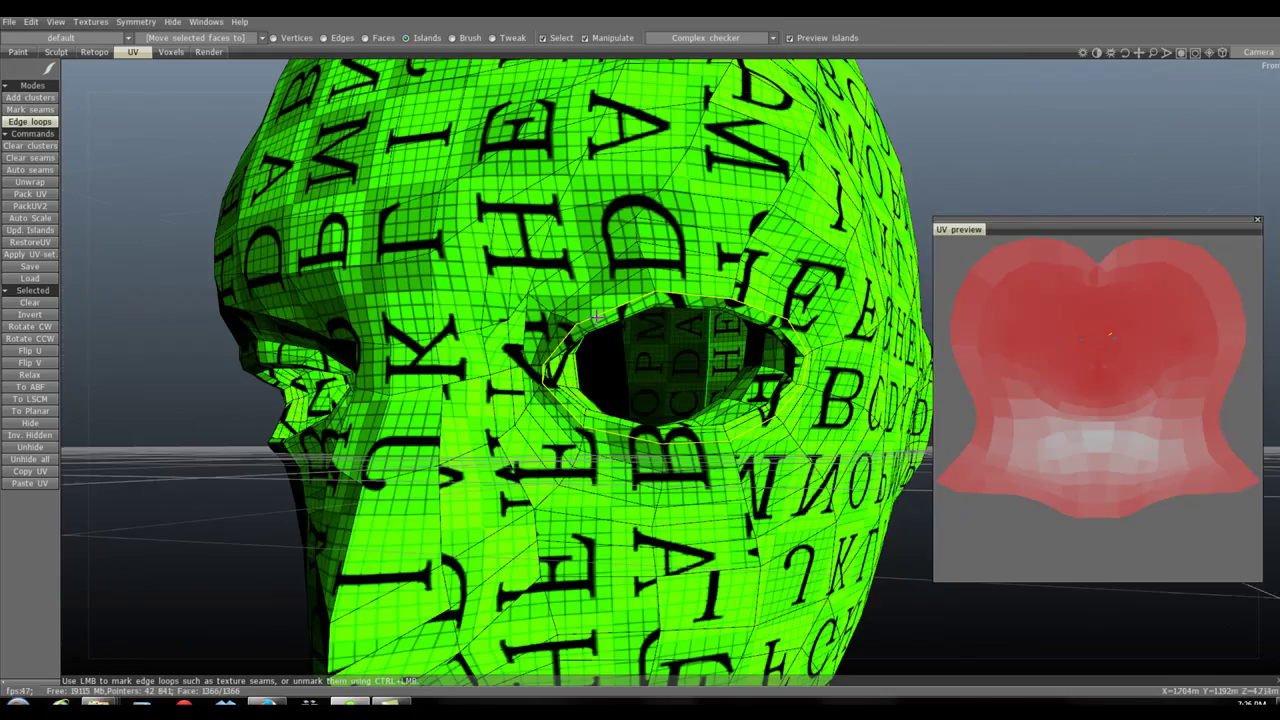
pyautogui.scroll(6, 600, 340)
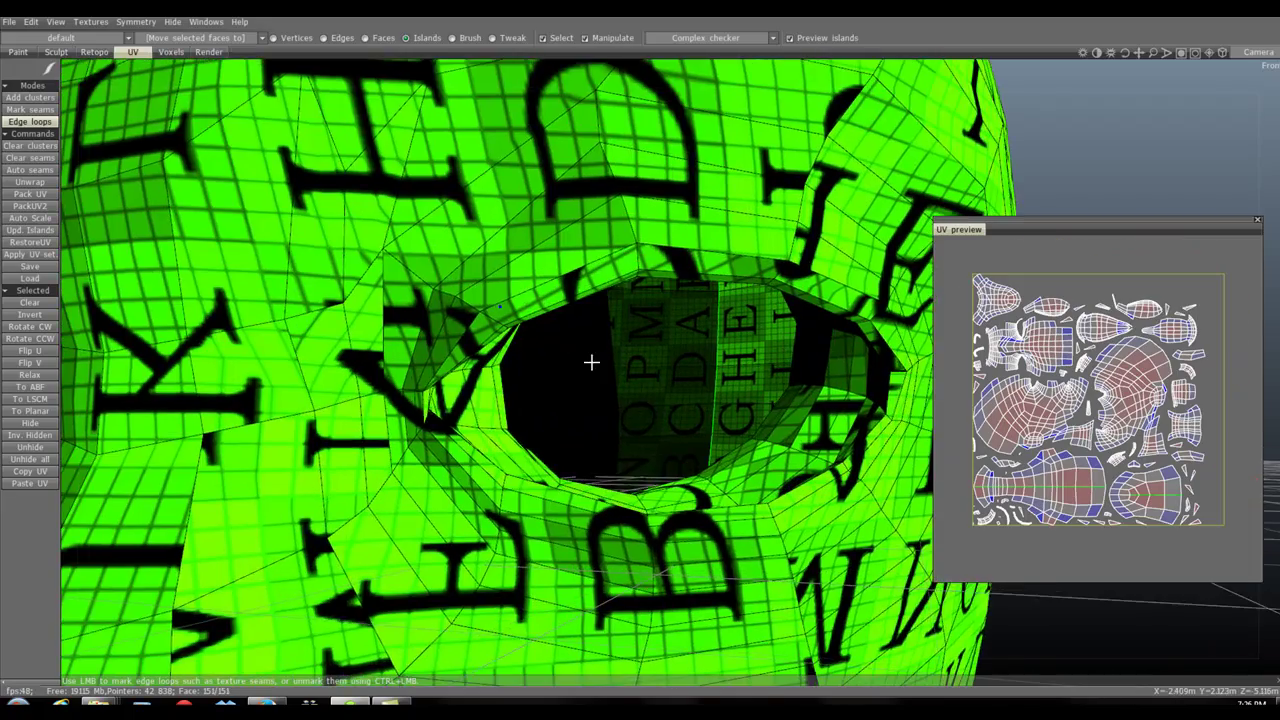
pyautogui.scroll(-2, 613, 374)
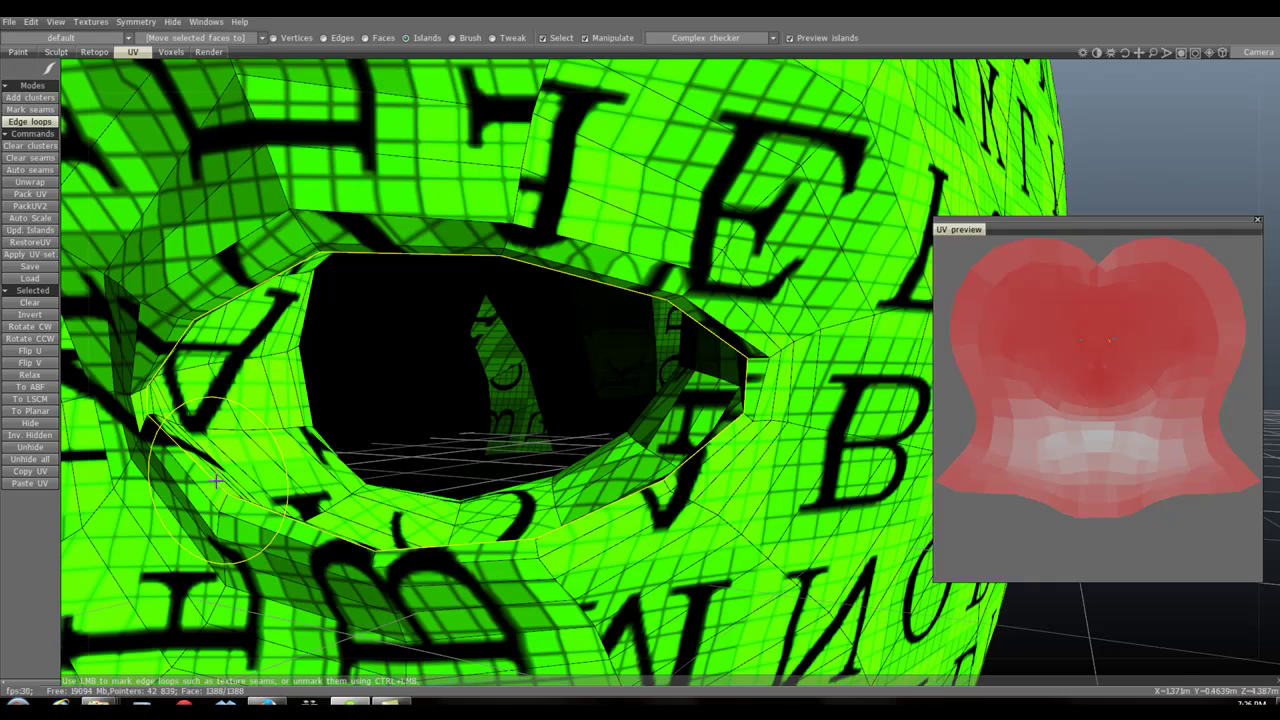
pyautogui.click(215, 481)
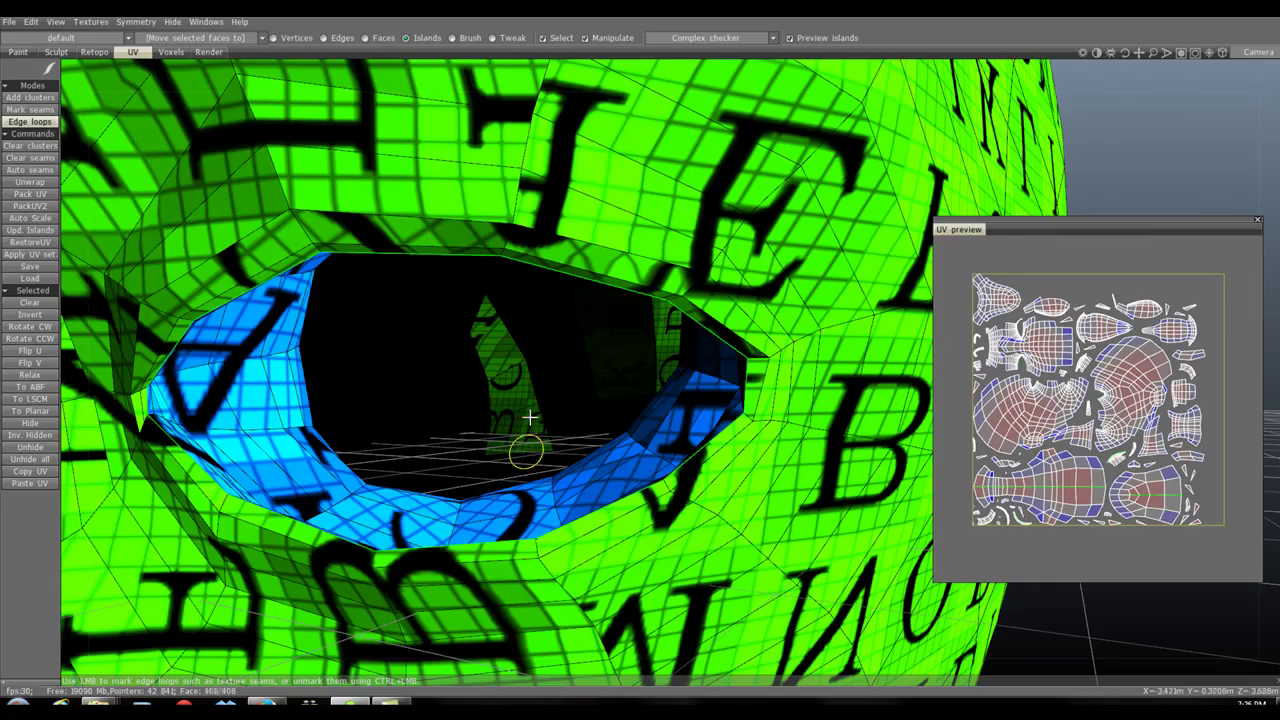
# - Mark the edge loop around the rim of the head's right eye opening as a seam
pyautogui.scroll(-5, 648, 480)
pyautogui.keyDown('alt'); pyautogui.moveTo(648, 480); pyautogui.dragTo(690, 418); pyautogui.keyUp('alt')
pyautogui.scroll(5, 652, 397)
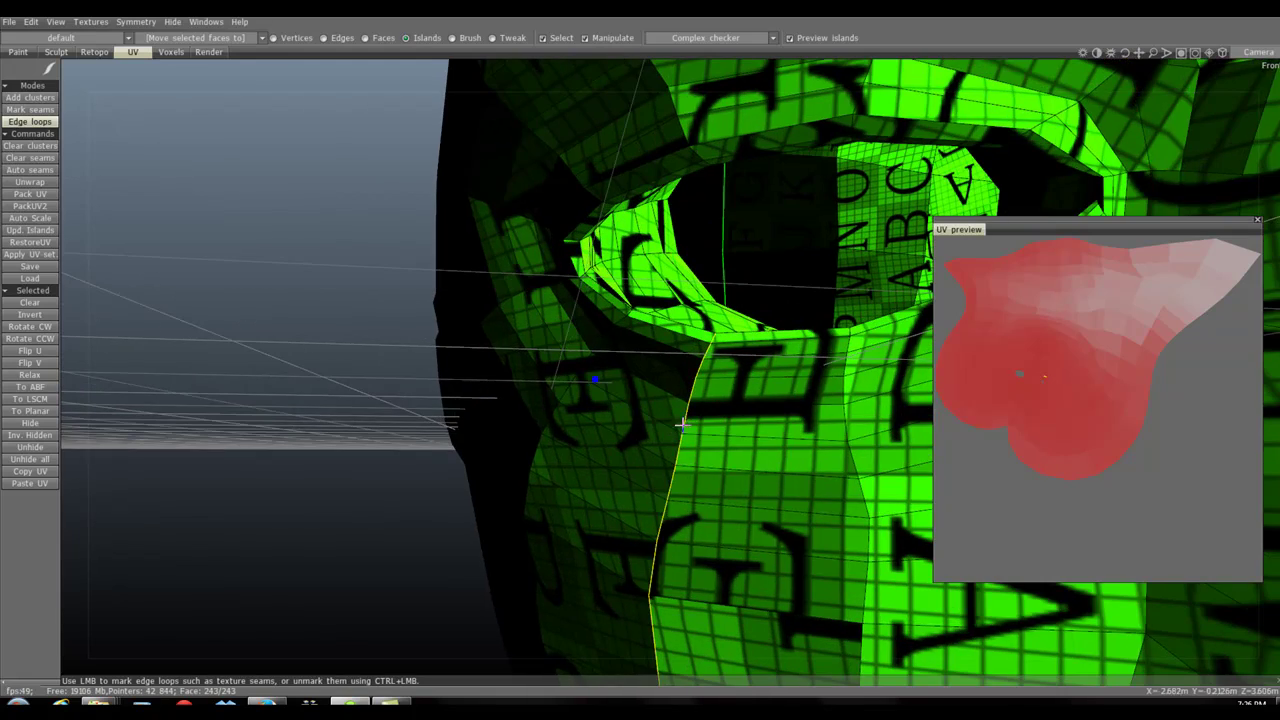
pyautogui.scroll(3, 594, 374)
pyautogui.keyDown('alt'); pyautogui.moveTo(594, 374); pyautogui.dragTo(540, 477); pyautogui.keyUp('alt')
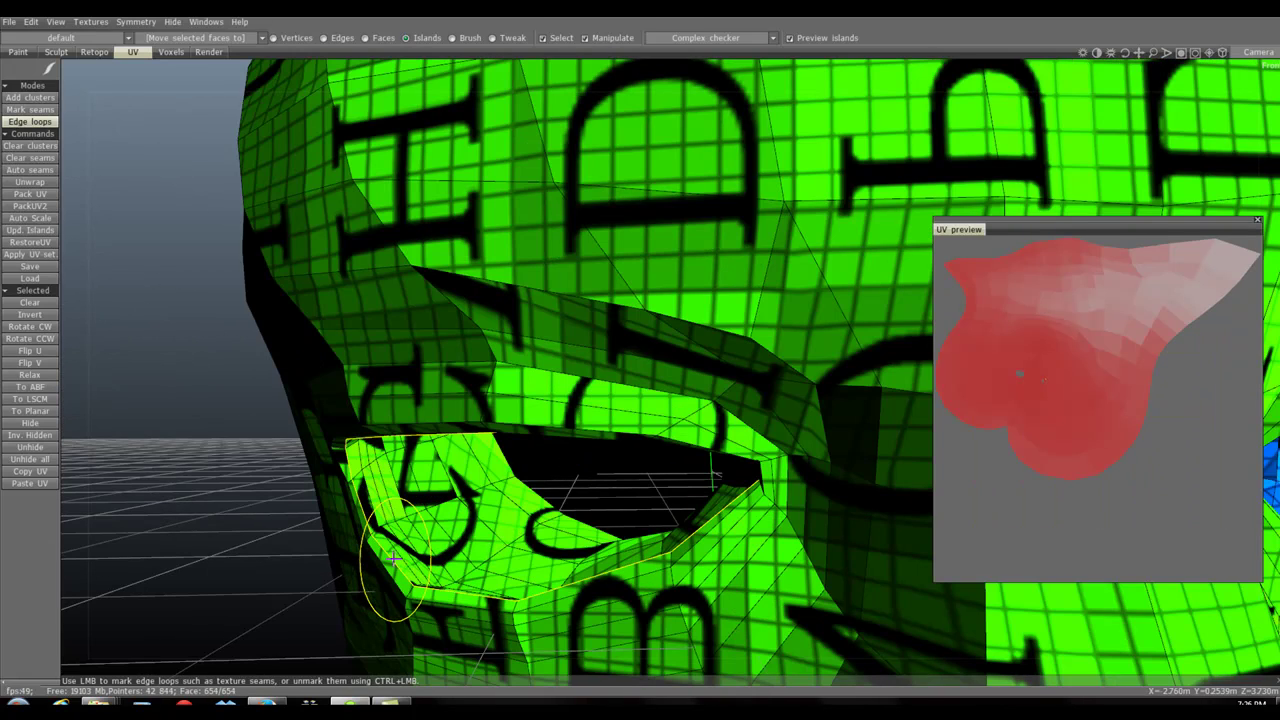
pyautogui.click(394, 558)
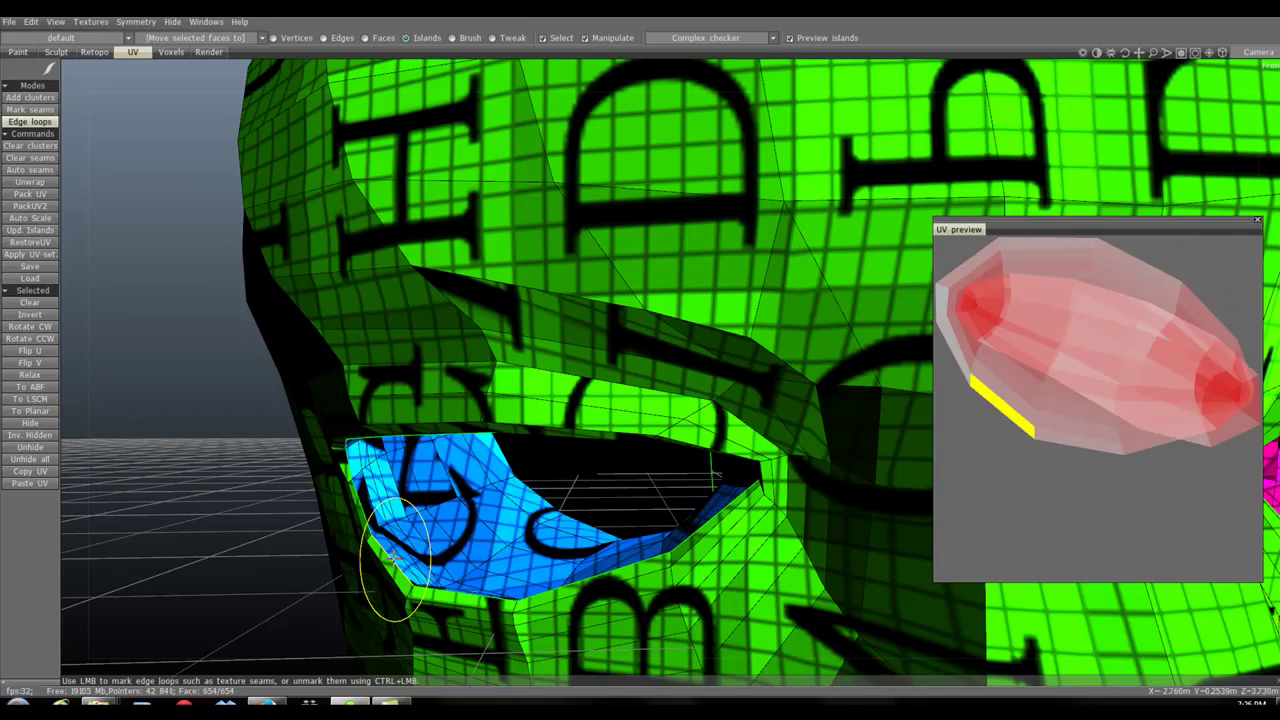
# - Mark the edge loop around the mouth opening as a seam to separate the inner mouth
pyautogui.click(462, 543)
pyautogui.keyDown('alt'); pyautogui.moveTo(462, 543); pyautogui.dragTo(467, 425); pyautogui.keyUp('alt')
pyautogui.keyDown('alt'); pyautogui.moveTo(467, 425); pyautogui.dragTo(592, 489, button='right'); pyautogui.keyUp('alt')
pyautogui.keyDown('alt'); pyautogui.moveTo(571, 499); pyautogui.dragTo(593, 497); pyautogui.keyUp('alt')
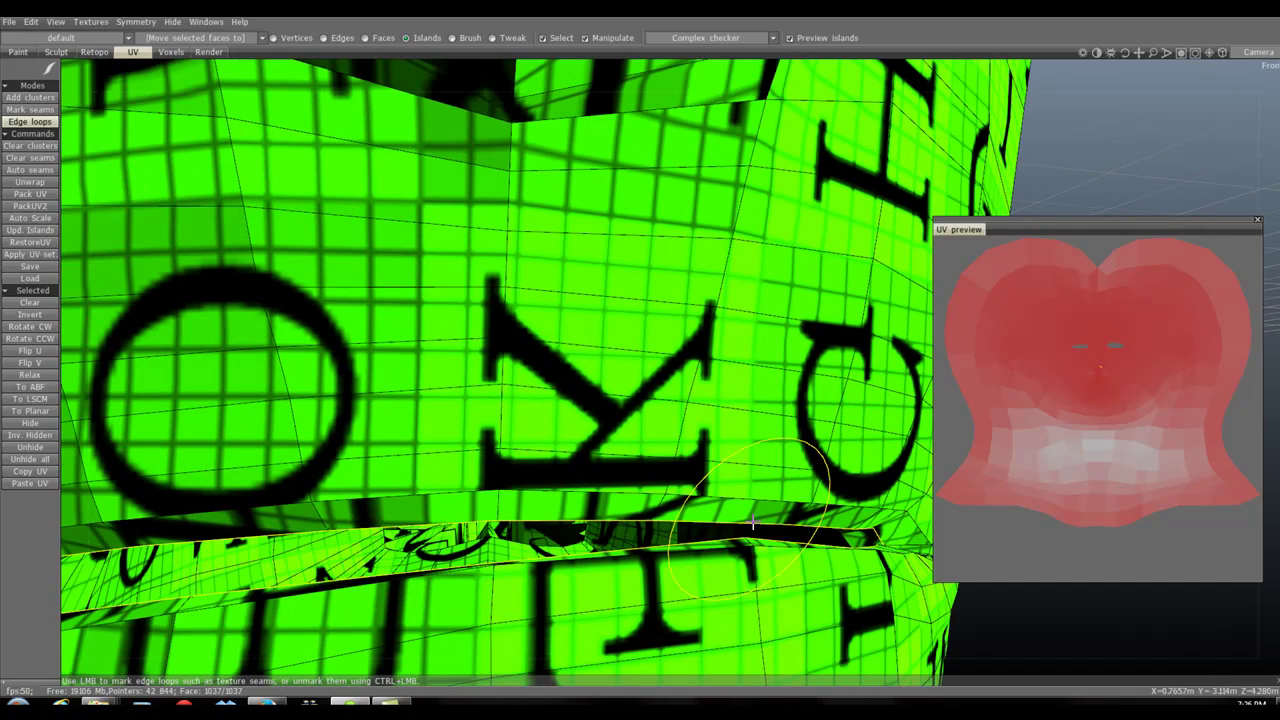
pyautogui.click(752, 522)
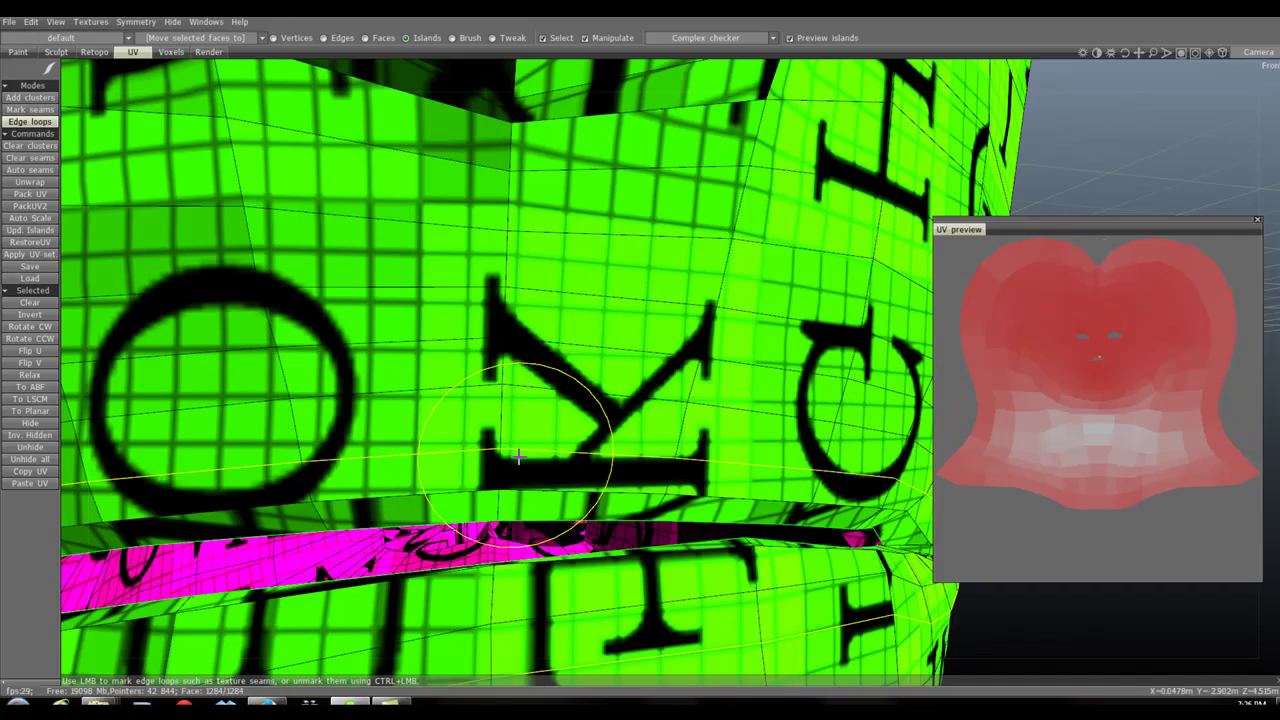
# - Try the Simple checker on the head for comparison and switch back to the Complex checker
pyautogui.scroll(-10, 337, 331)
pyautogui.moveTo(337, 331); pyautogui.dragTo(569, 340)
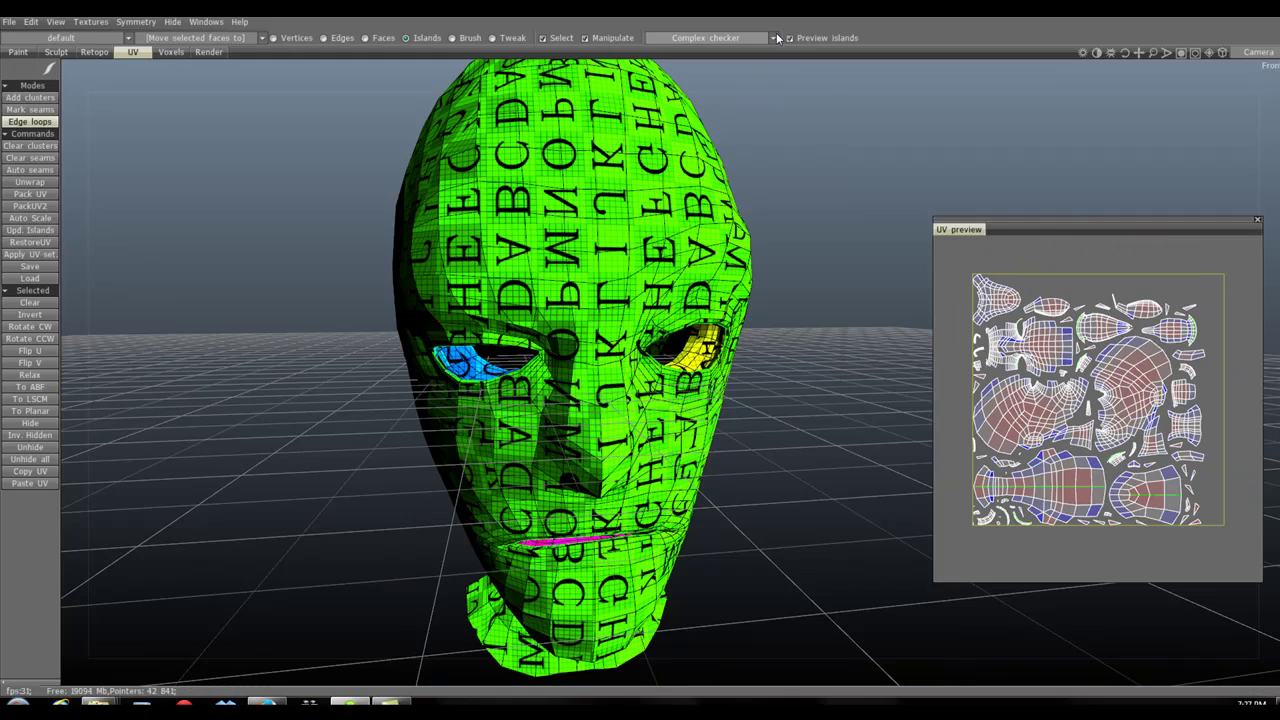
pyautogui.click(775, 39)
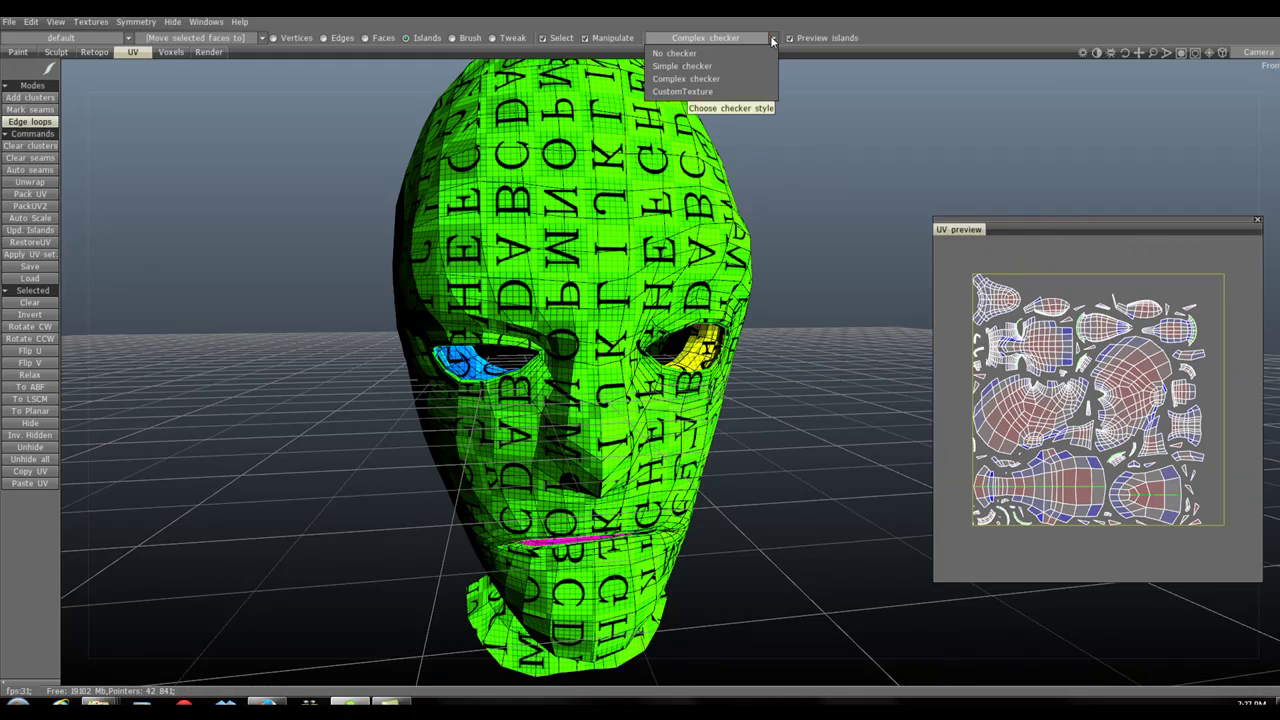
pyautogui.click(700, 66)
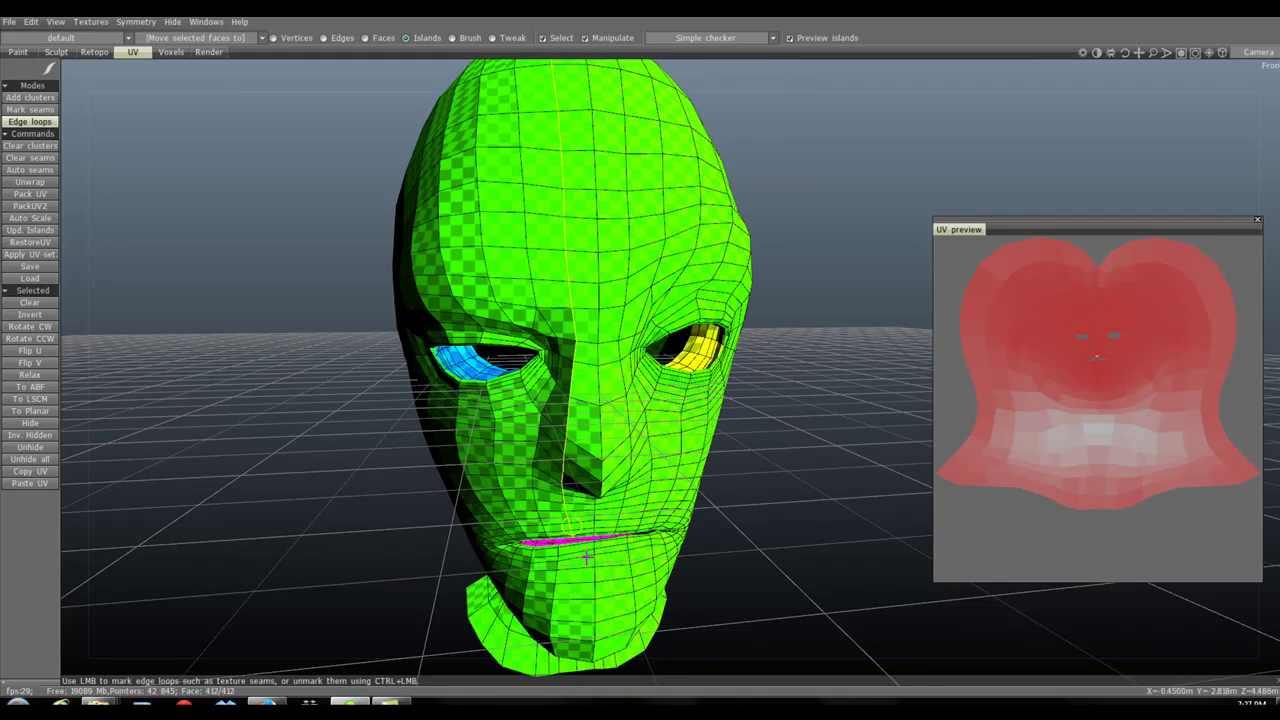
pyautogui.click(773, 38)
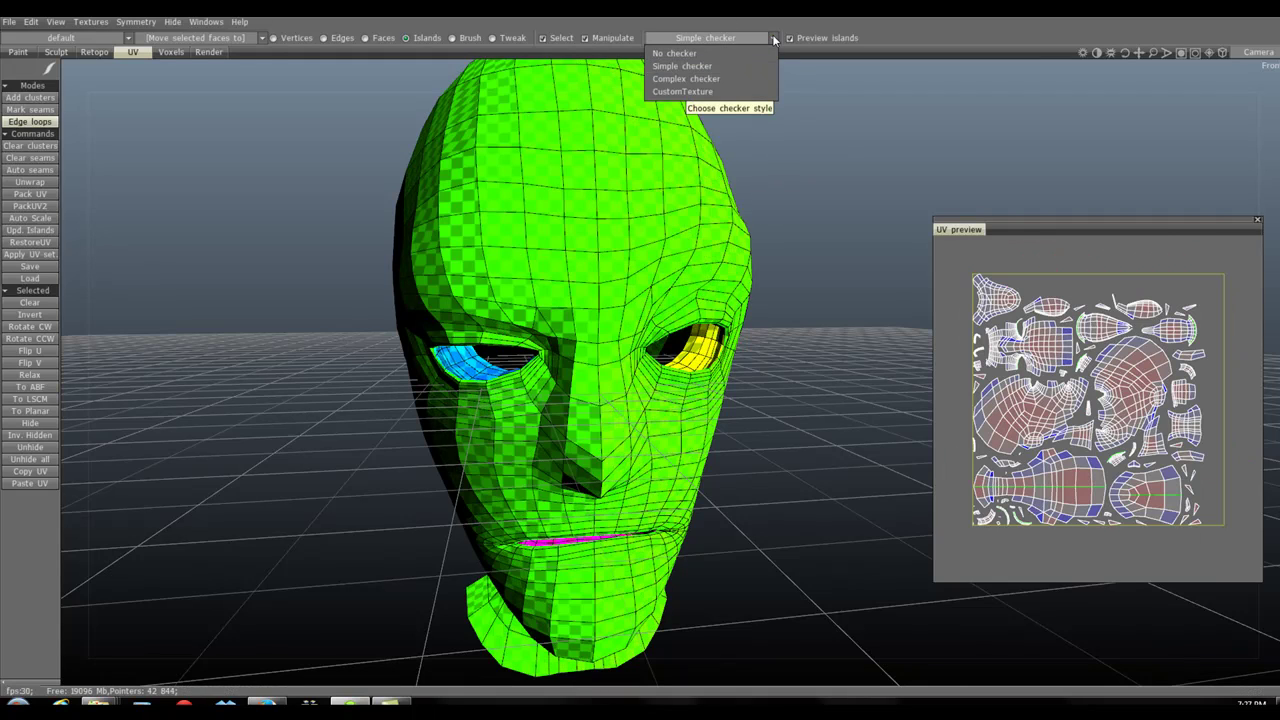
pyautogui.click(688, 79)
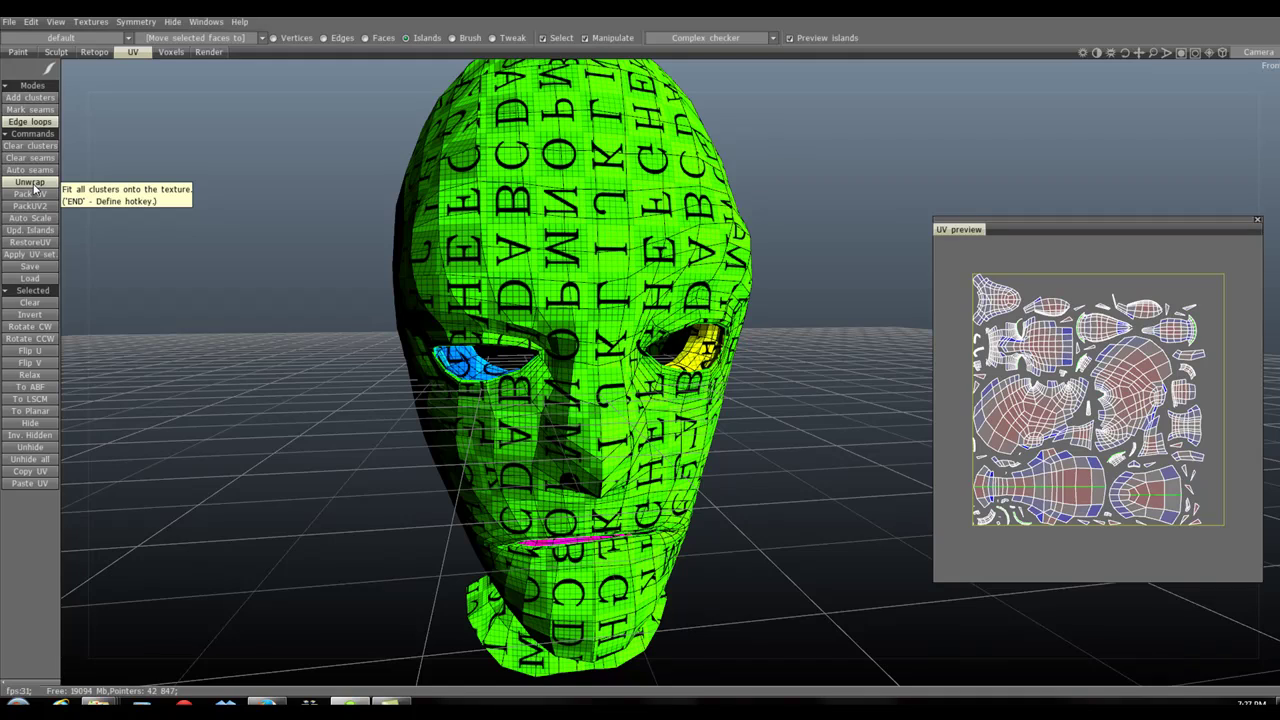
# - Unwrap the head along its marked seams, and slightly shrink and reposition the large head island in the UV layout
pyautogui.click(33, 187)
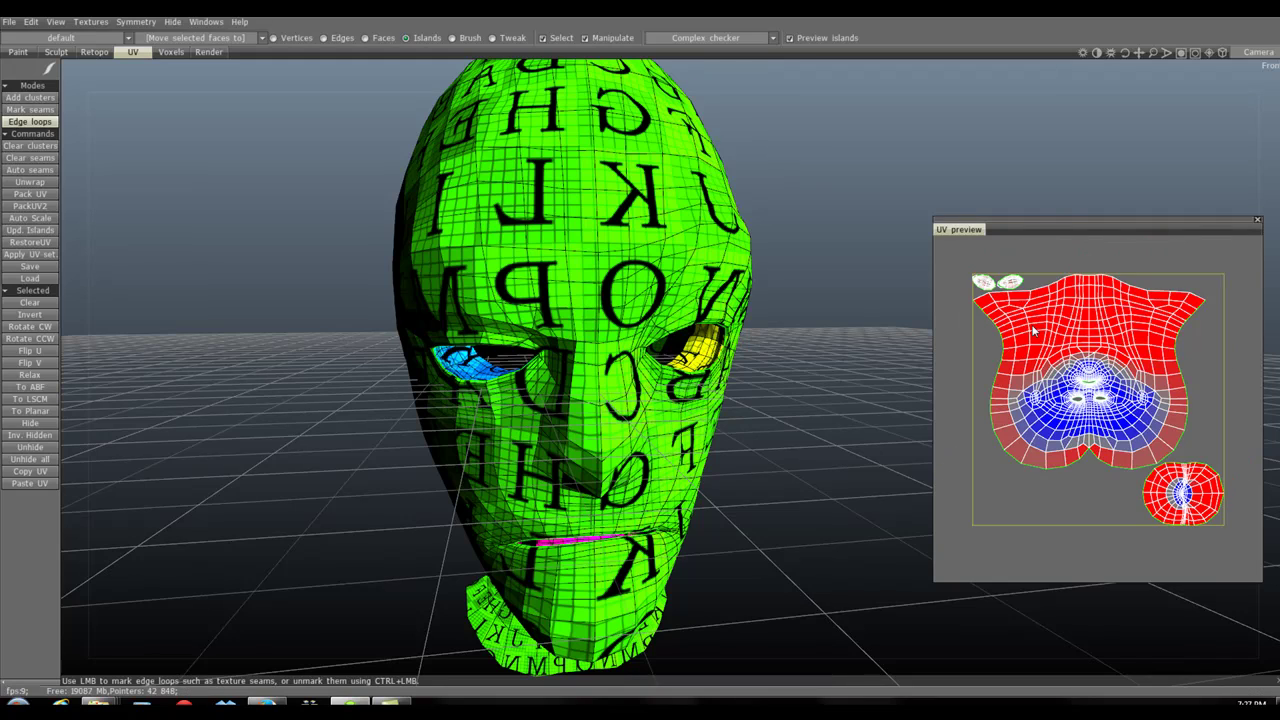
pyautogui.click(1090, 378)
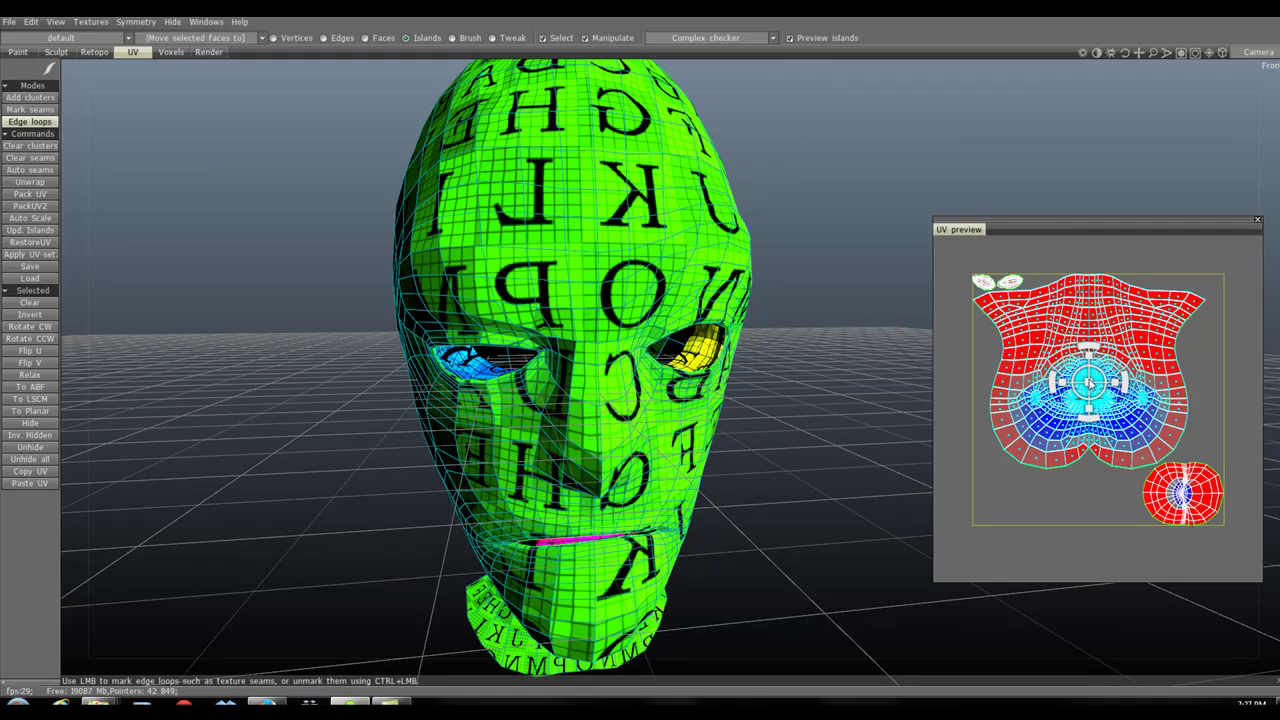
pyautogui.moveTo(1088, 410)
pyautogui.mouseDown()
pyautogui.moveTo(1078, 393)
pyautogui.moveTo(1092, 410)
pyautogui.moveTo(1103, 397)
pyautogui.mouseUp()
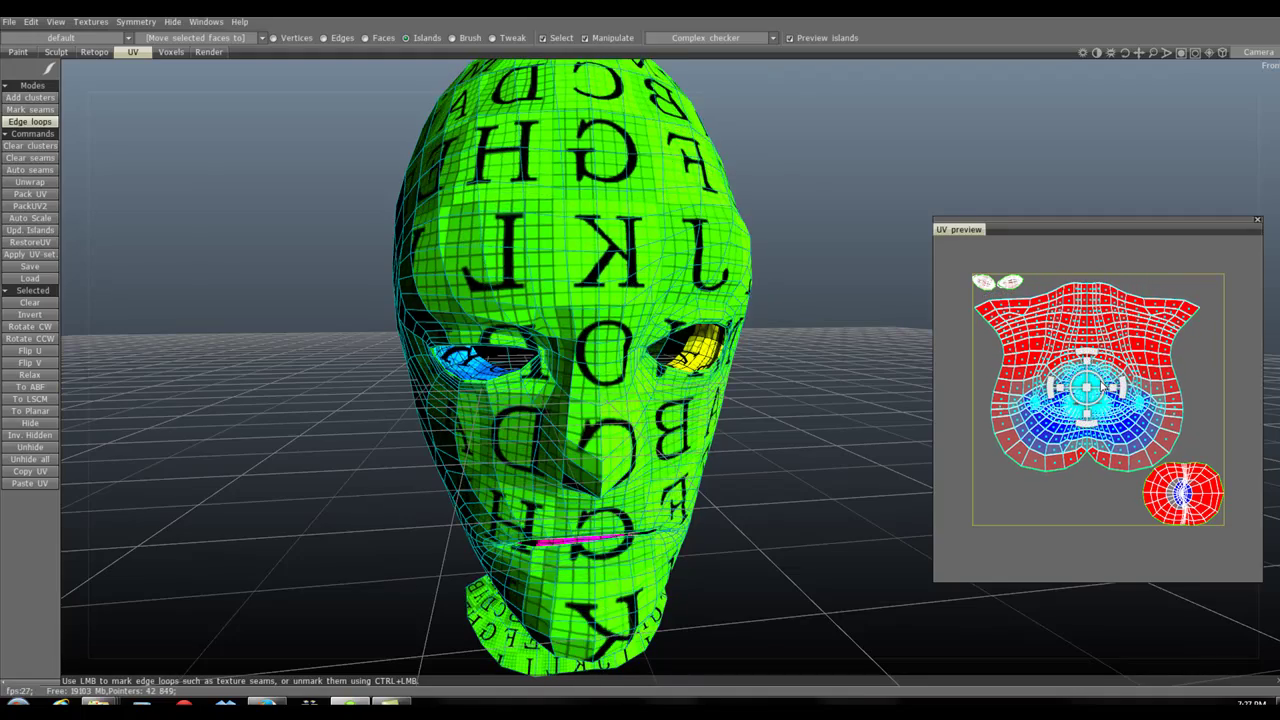
pyautogui.scroll(6, 1101, 400)
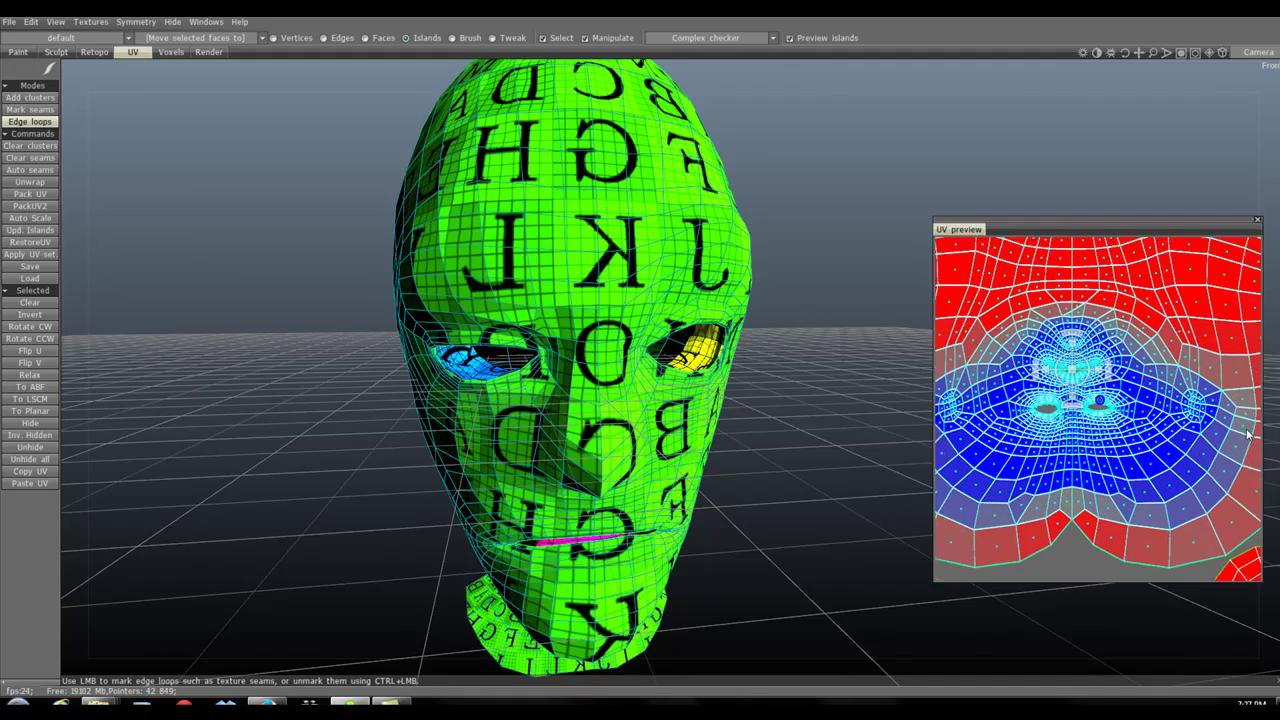
pyautogui.moveTo(1093, 372)
pyautogui.mouseDown()
pyautogui.moveTo(1069, 338)
pyautogui.moveTo(1091, 352)
pyautogui.moveTo(1093, 378)
pyautogui.mouseUp()
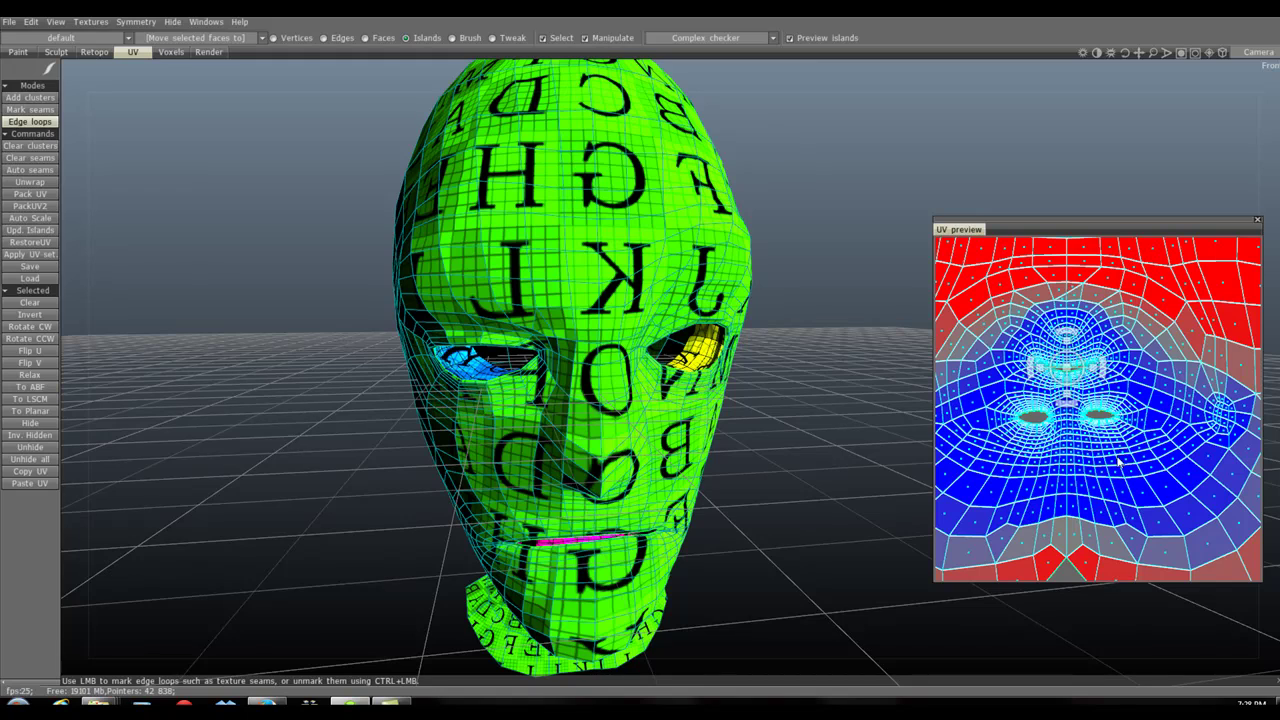
pyautogui.scroll(3, 1090, 460)
pyautogui.scroll(-5, 1148, 474)
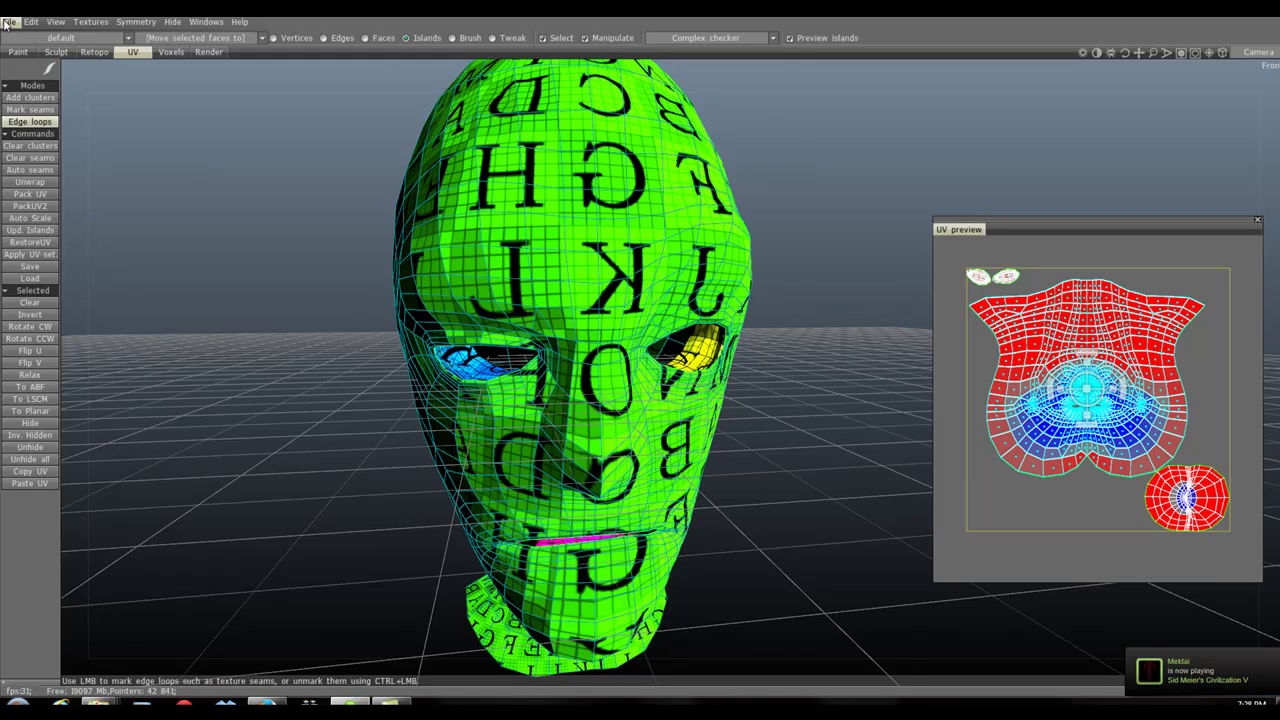
# - Apply the UV set and export the model as head_unwrapDrake in obj format with the default export options
pyautogui.click(29, 257)
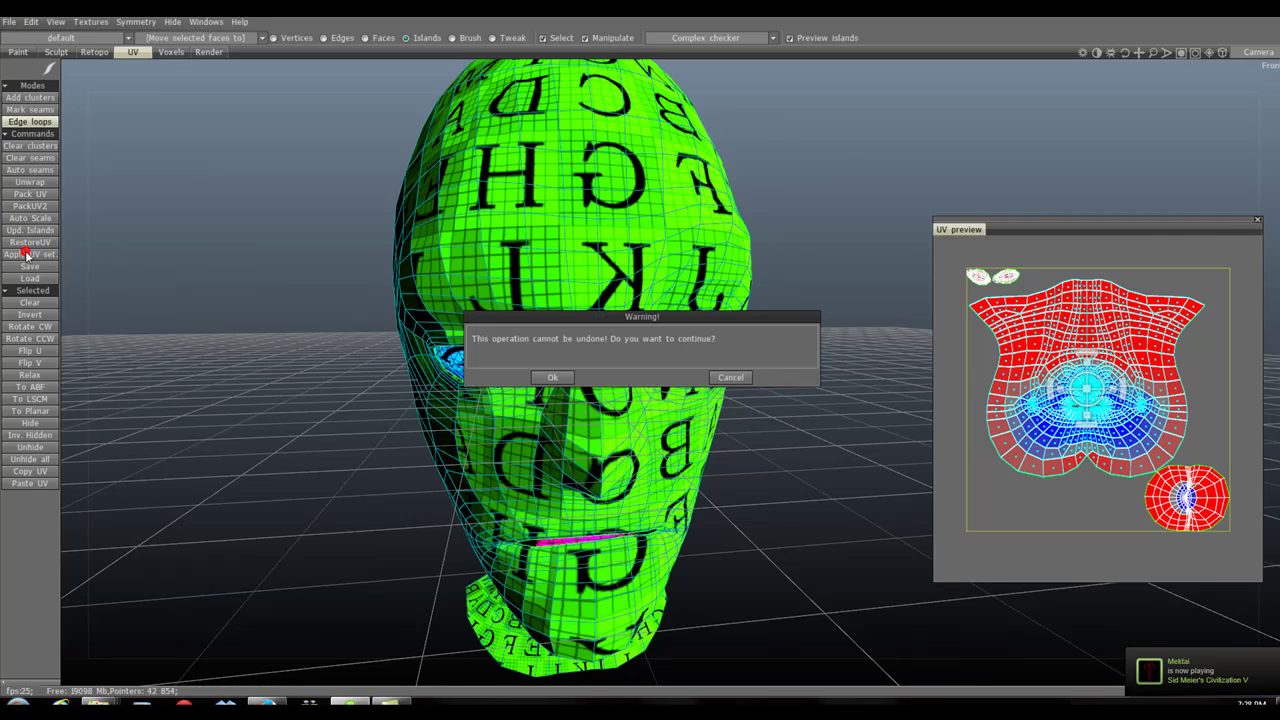
pyautogui.click(553, 377)
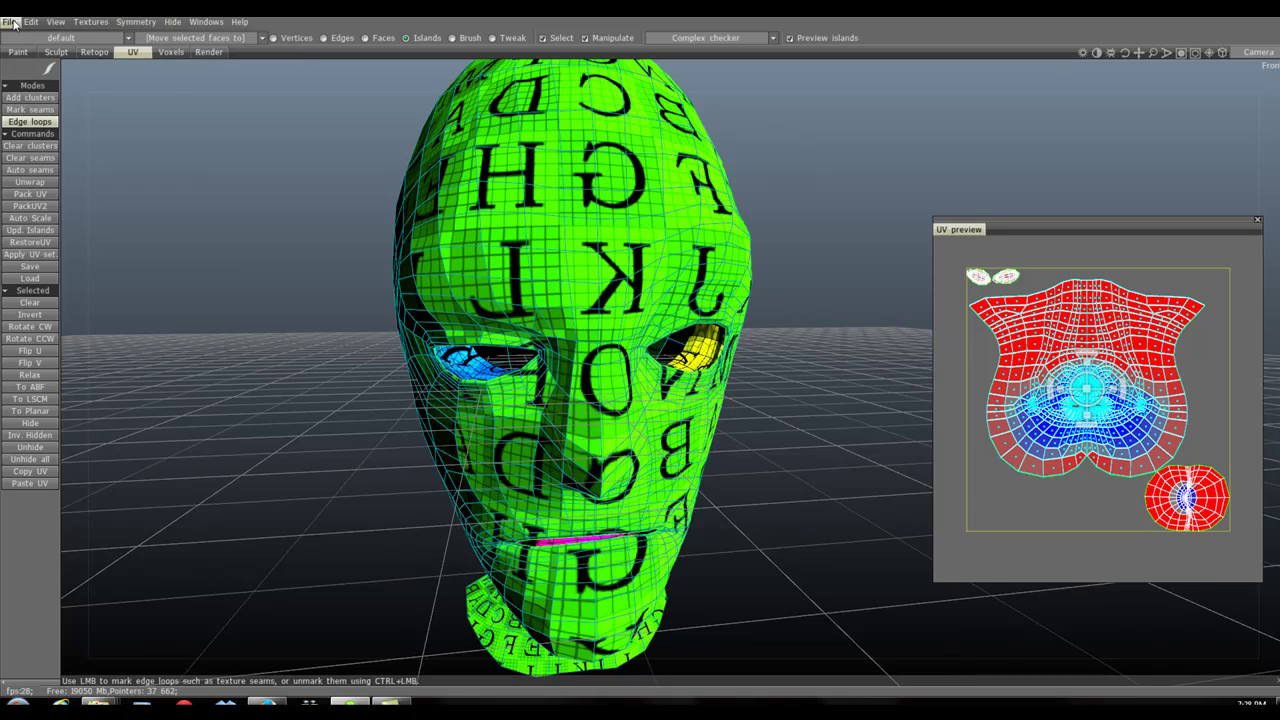
pyautogui.click(10, 21)
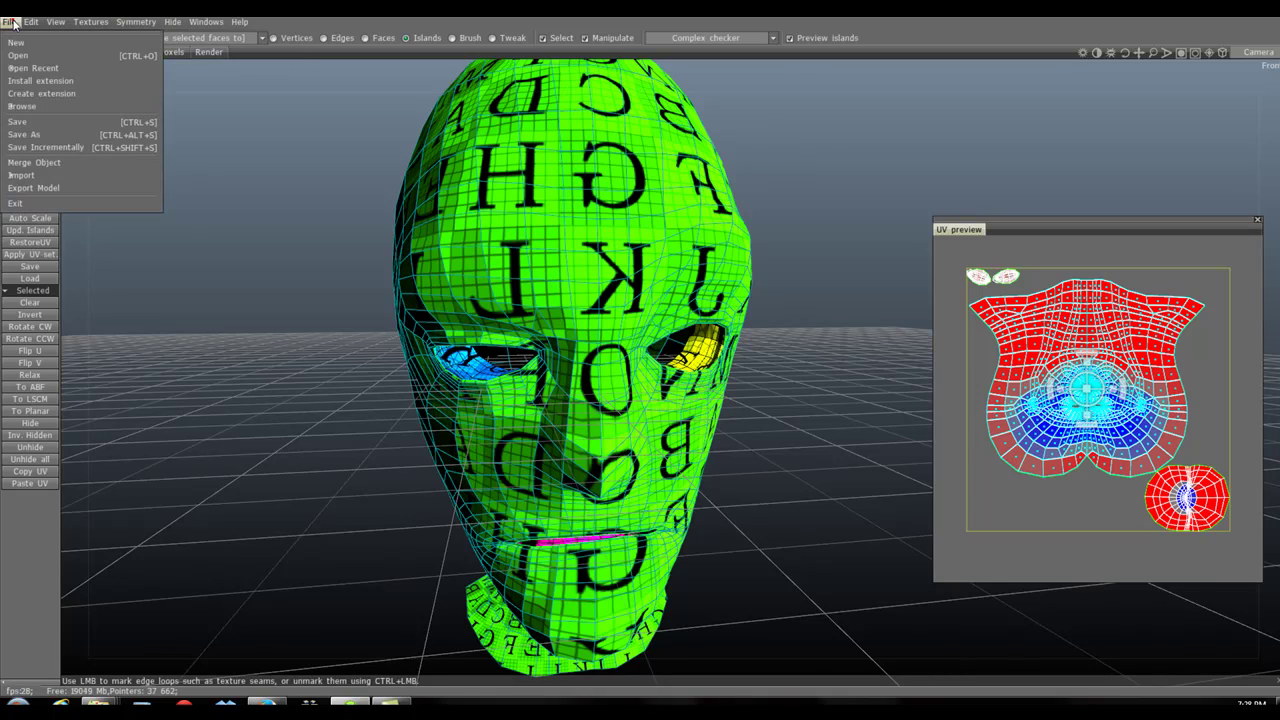
pyautogui.click(43, 189)
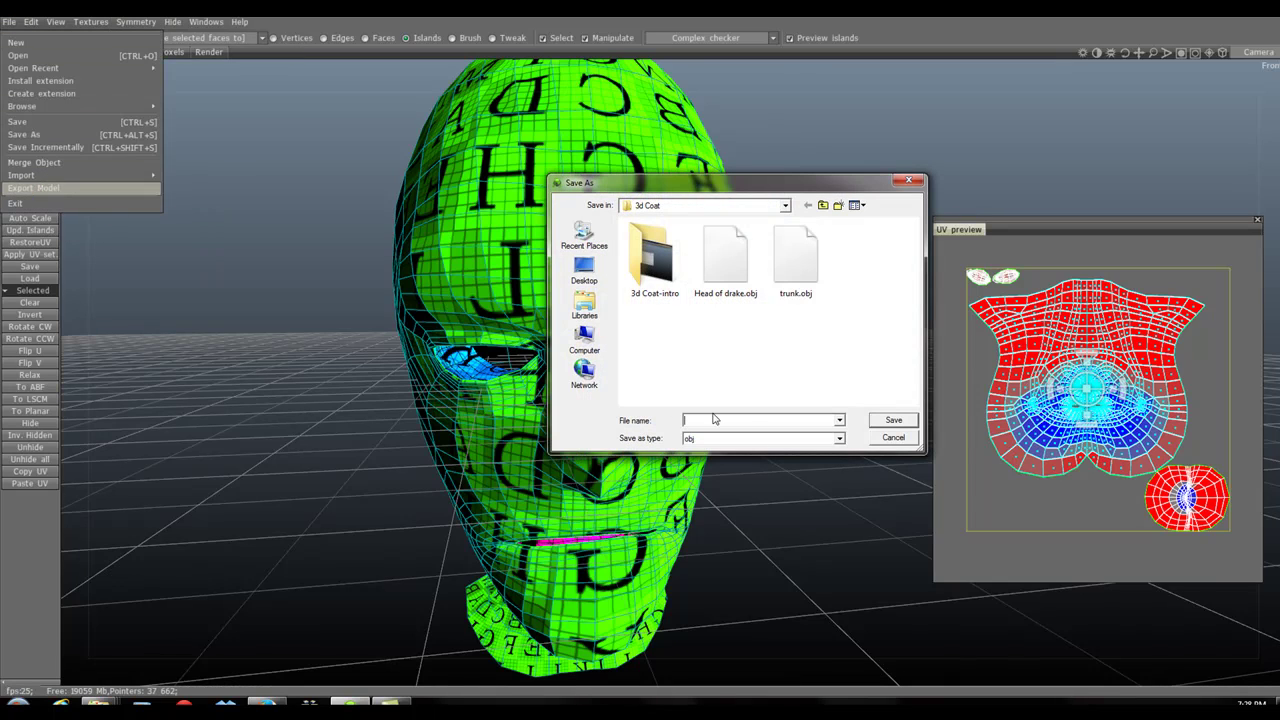
pyautogui.write('H')
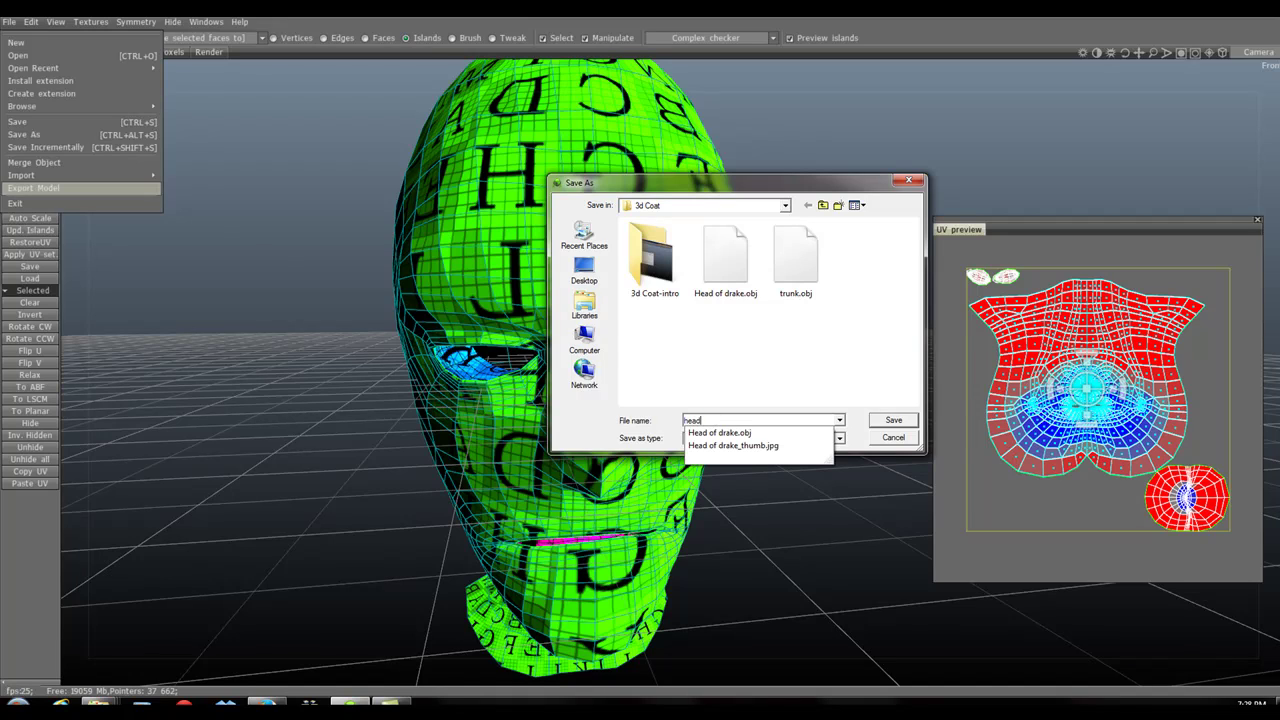
pyautogui.write('ead_unwrapDrake')
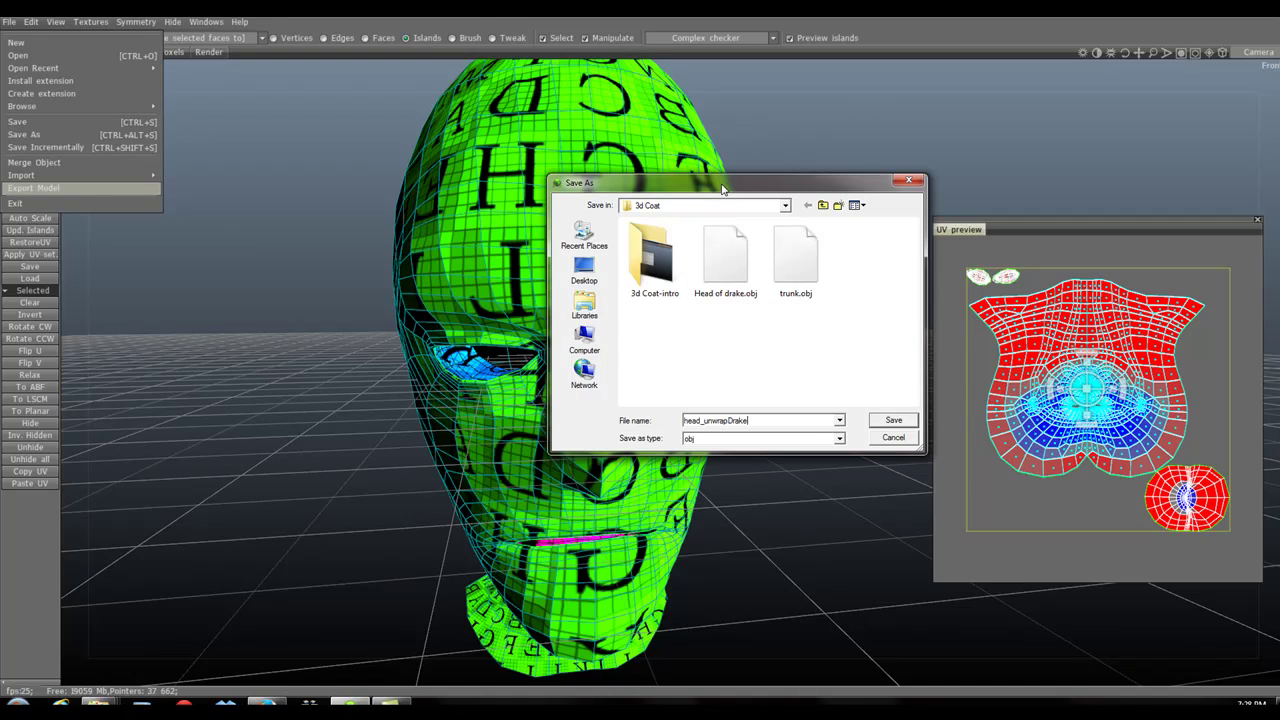
pyautogui.moveTo(722, 189); pyautogui.dragTo(685, 188)
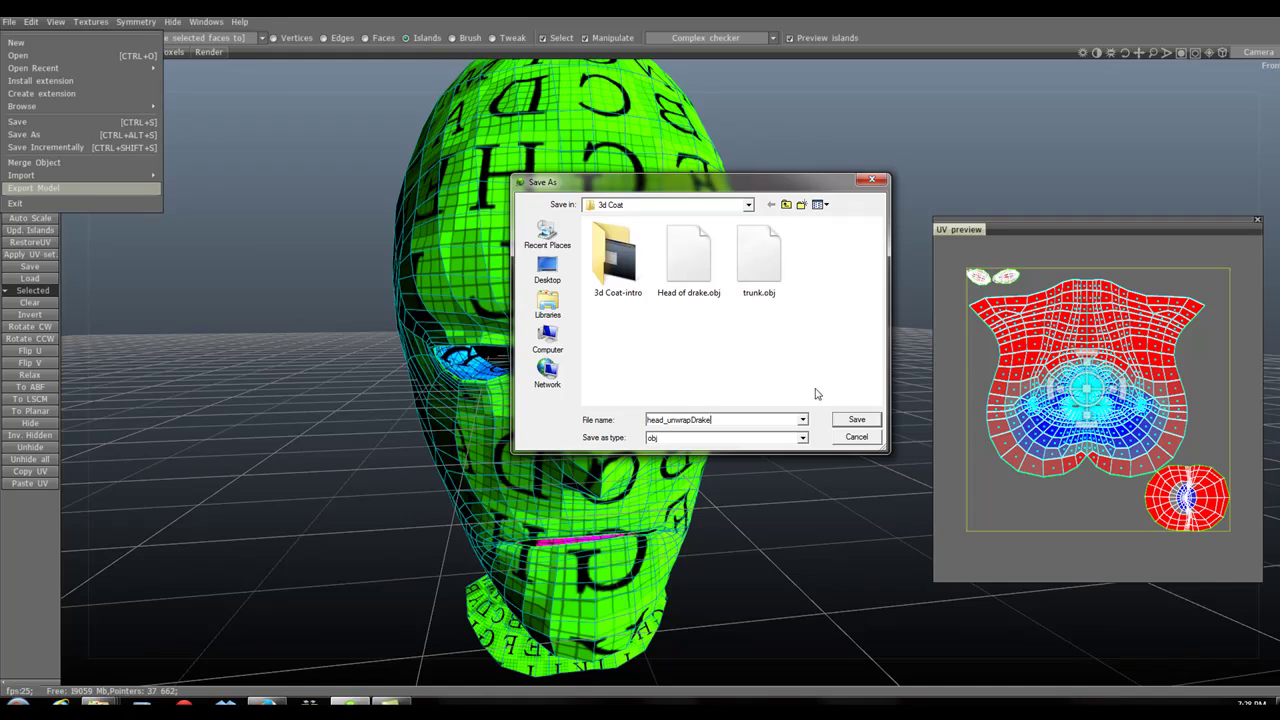
pyautogui.click(858, 420)
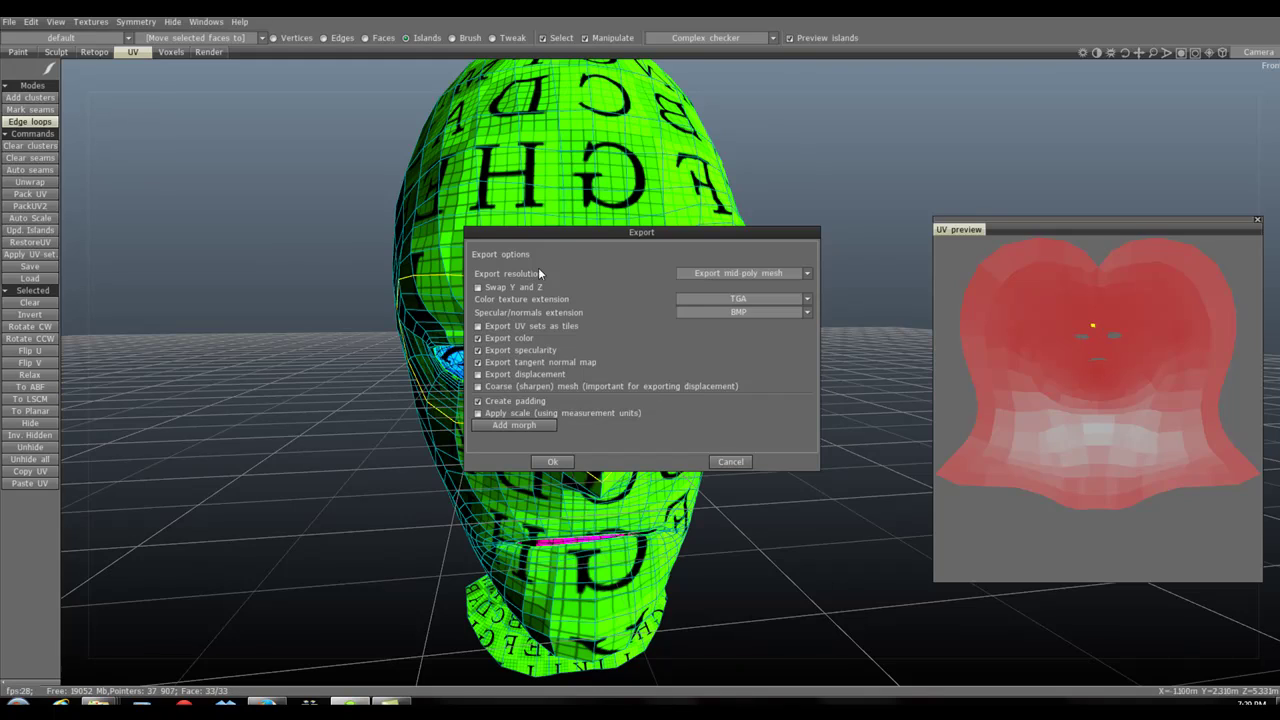
pyautogui.click(553, 462)
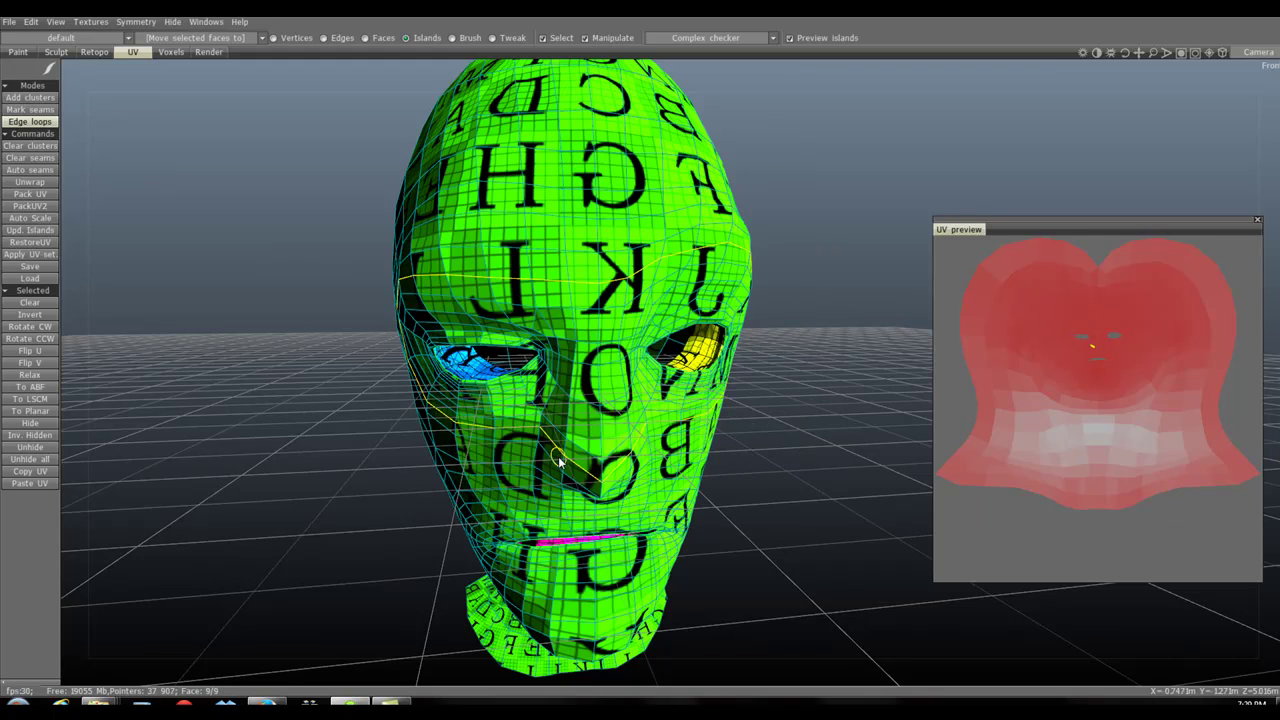
# - Launch Autodesk Maya 2013 64-bit and quit 3D-Coat without saving the scene changes
pyautogui.click(18, 705)
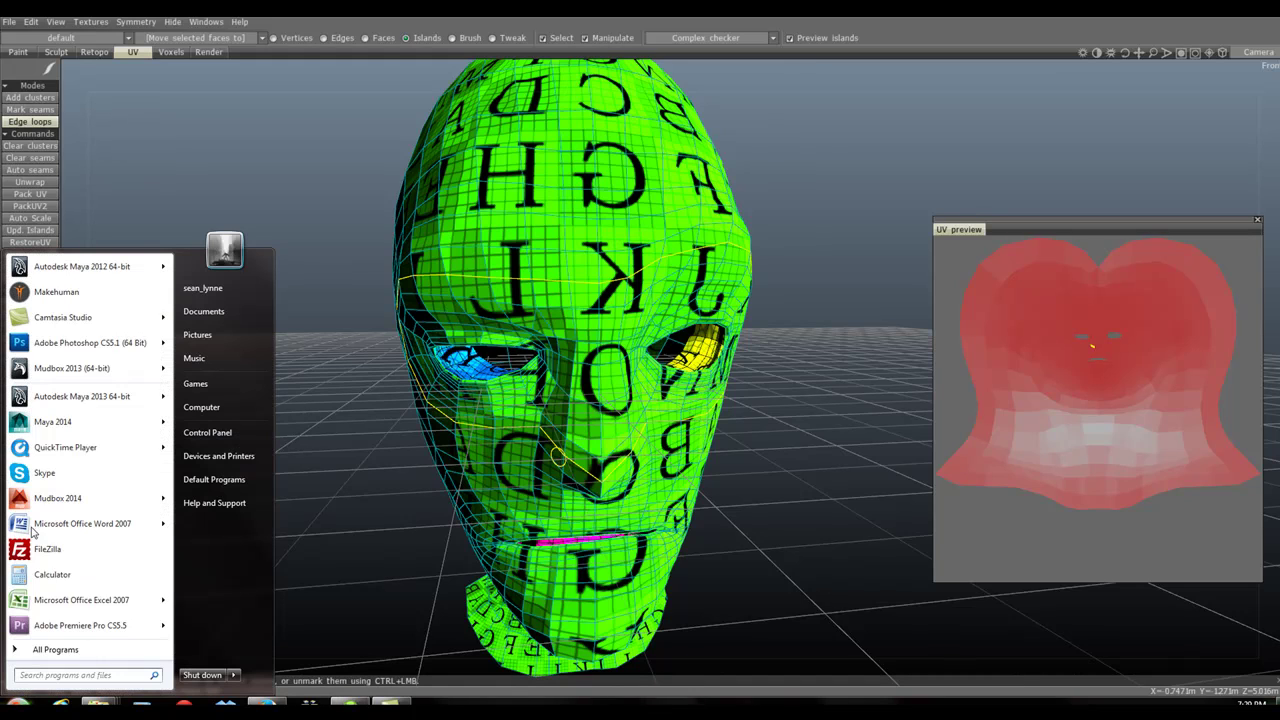
pyautogui.moveTo(50, 425)
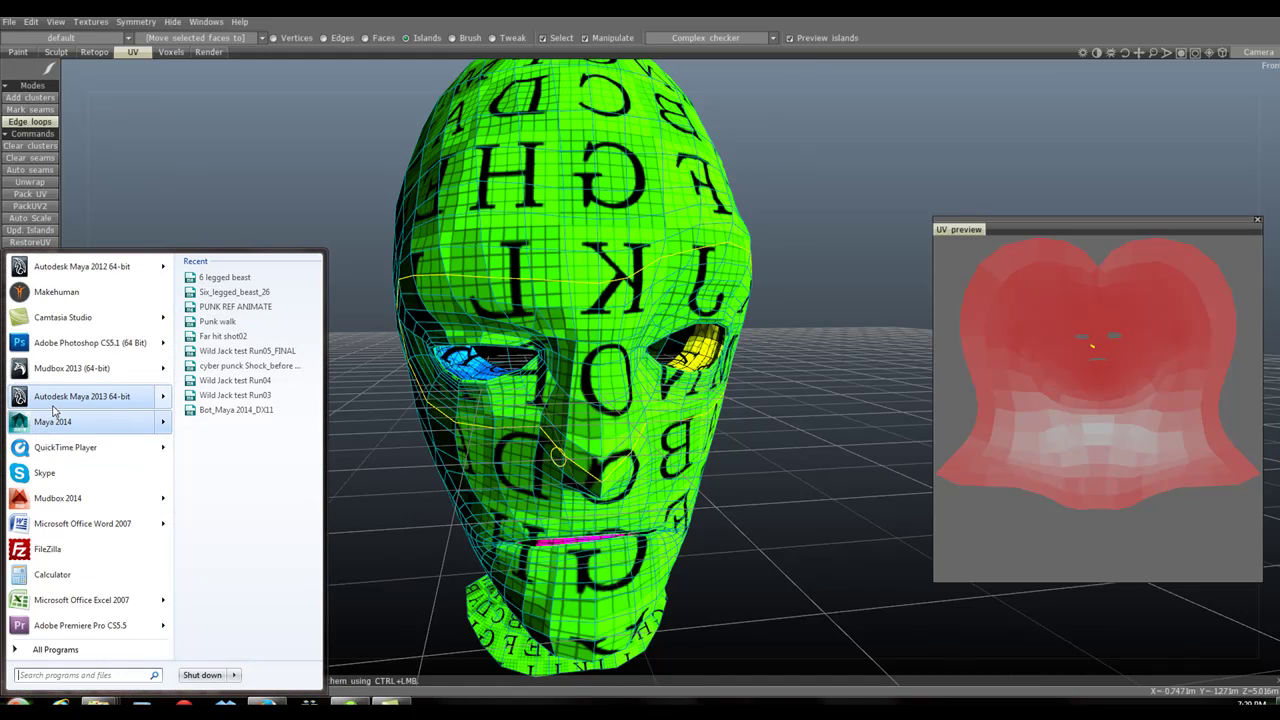
pyautogui.click(55, 401)
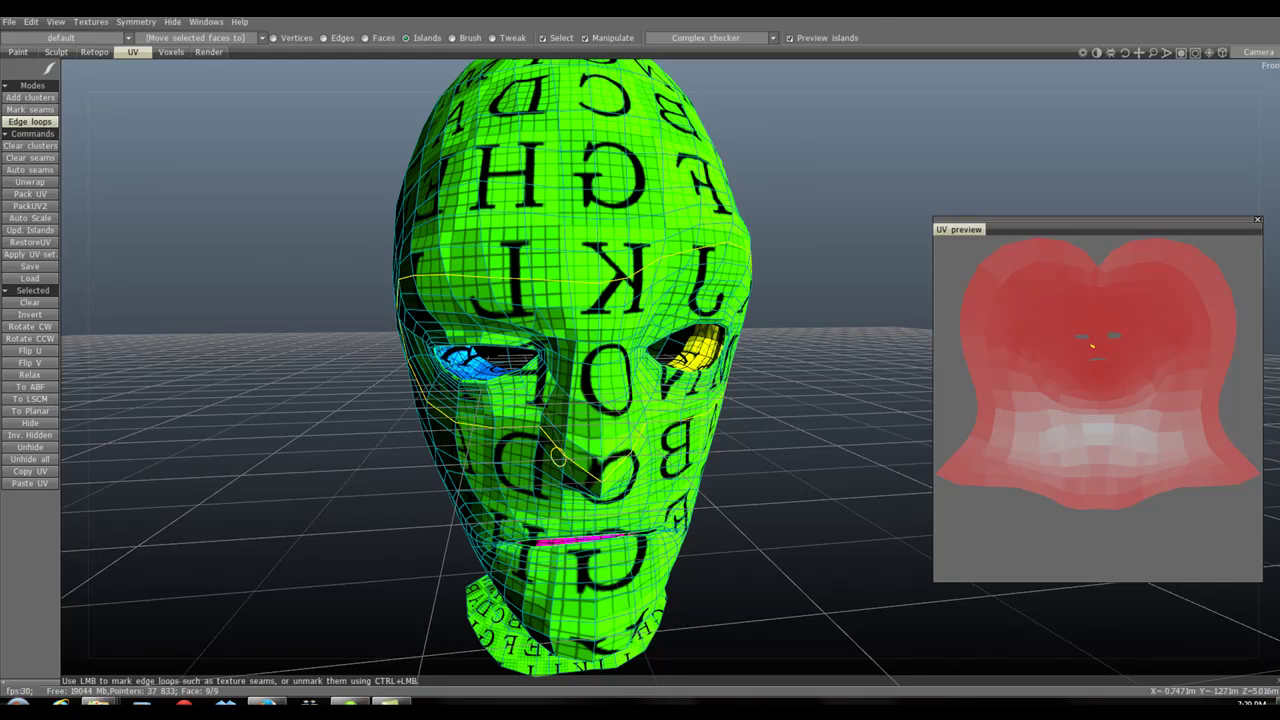
pyautogui.hotkey('alt', 'F4')
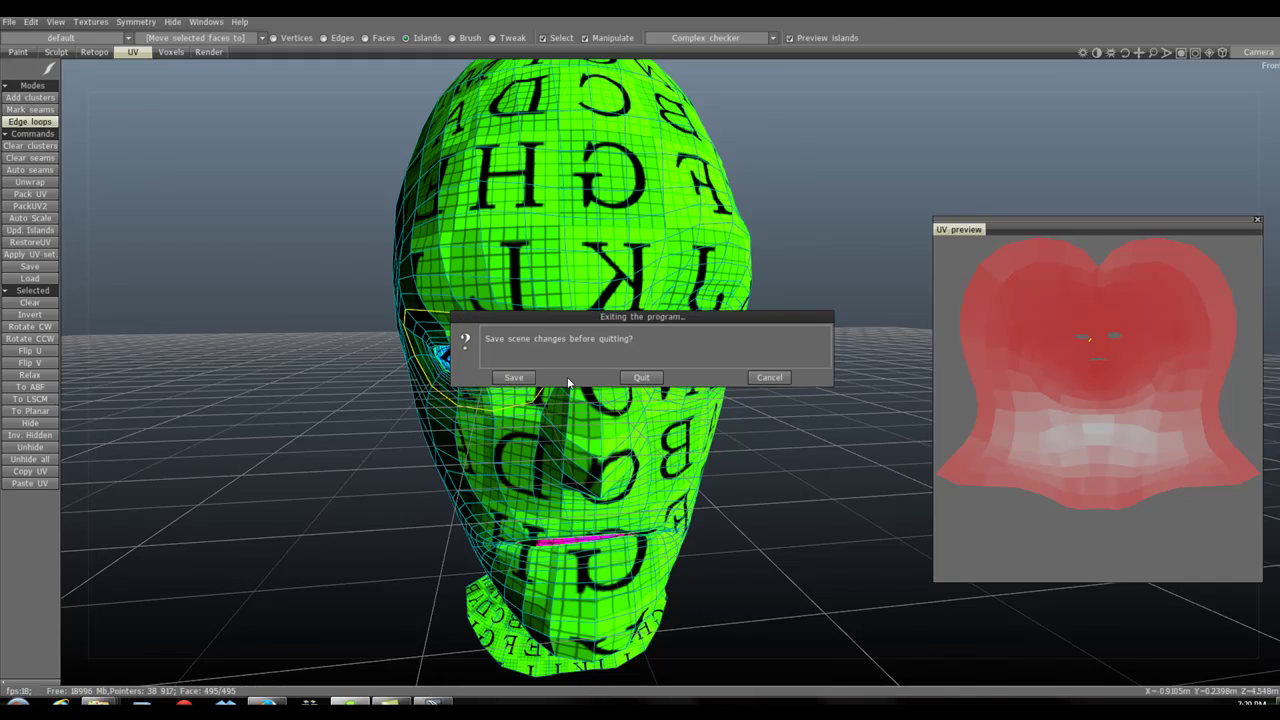
pyautogui.click(641, 377)
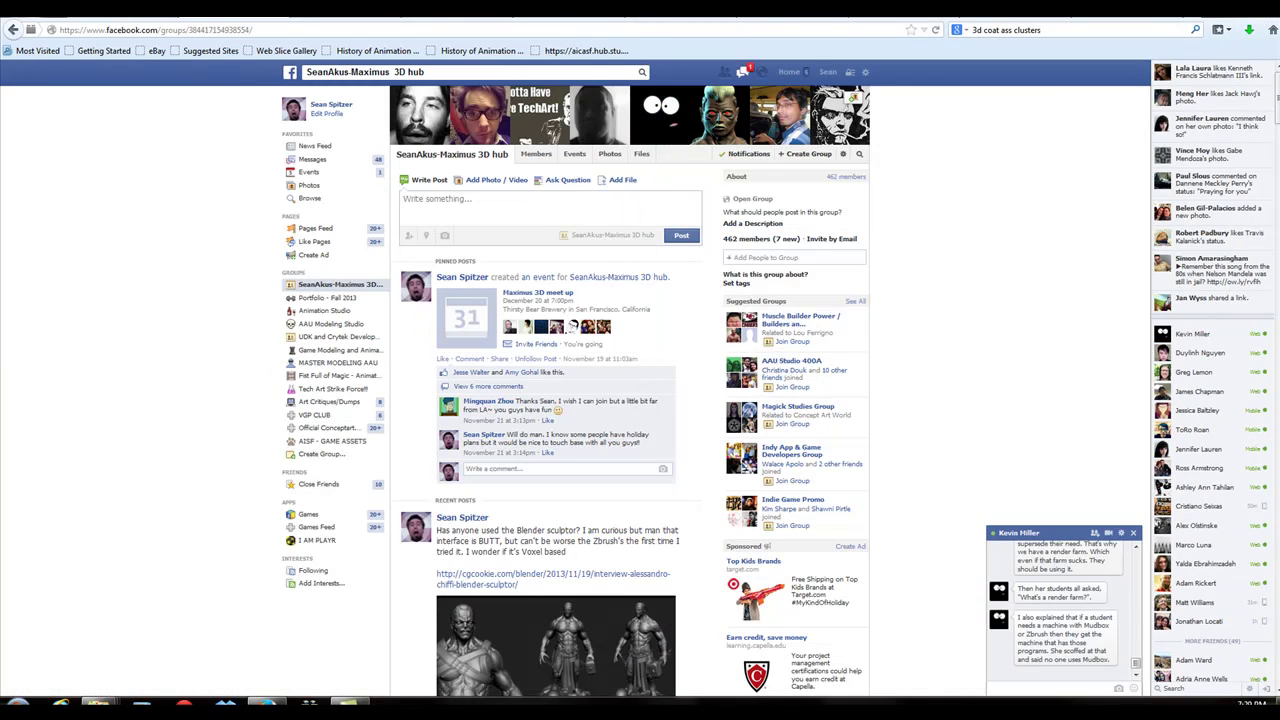
pyautogui.press('super+d')
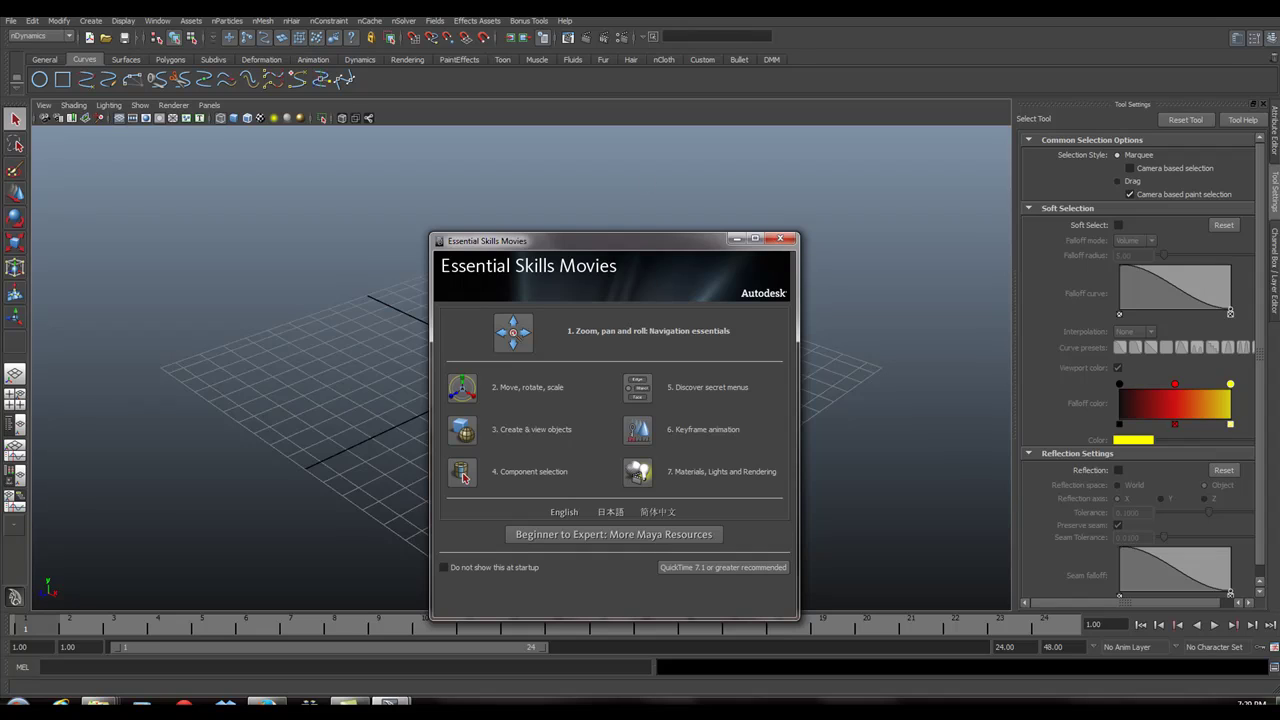
# - Open the file import dialog in Maya and move it clear of the window's corner
pyautogui.click(10, 21)
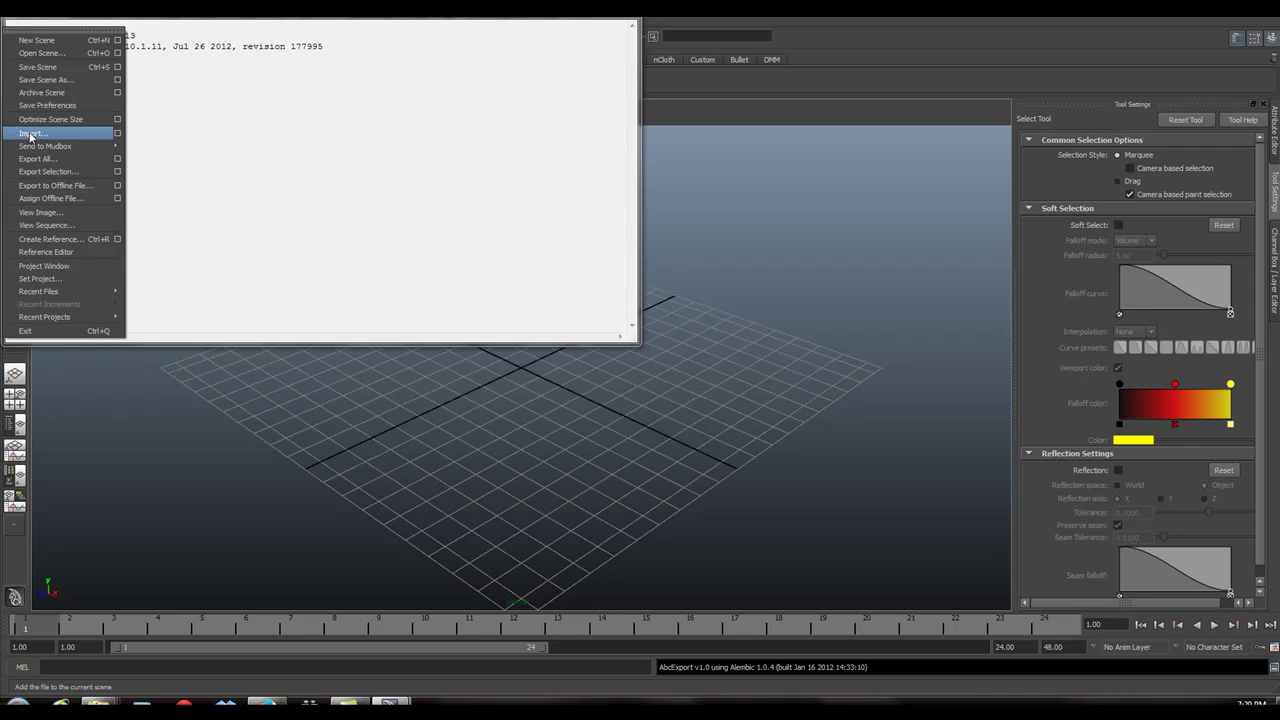
pyautogui.click(30, 134)
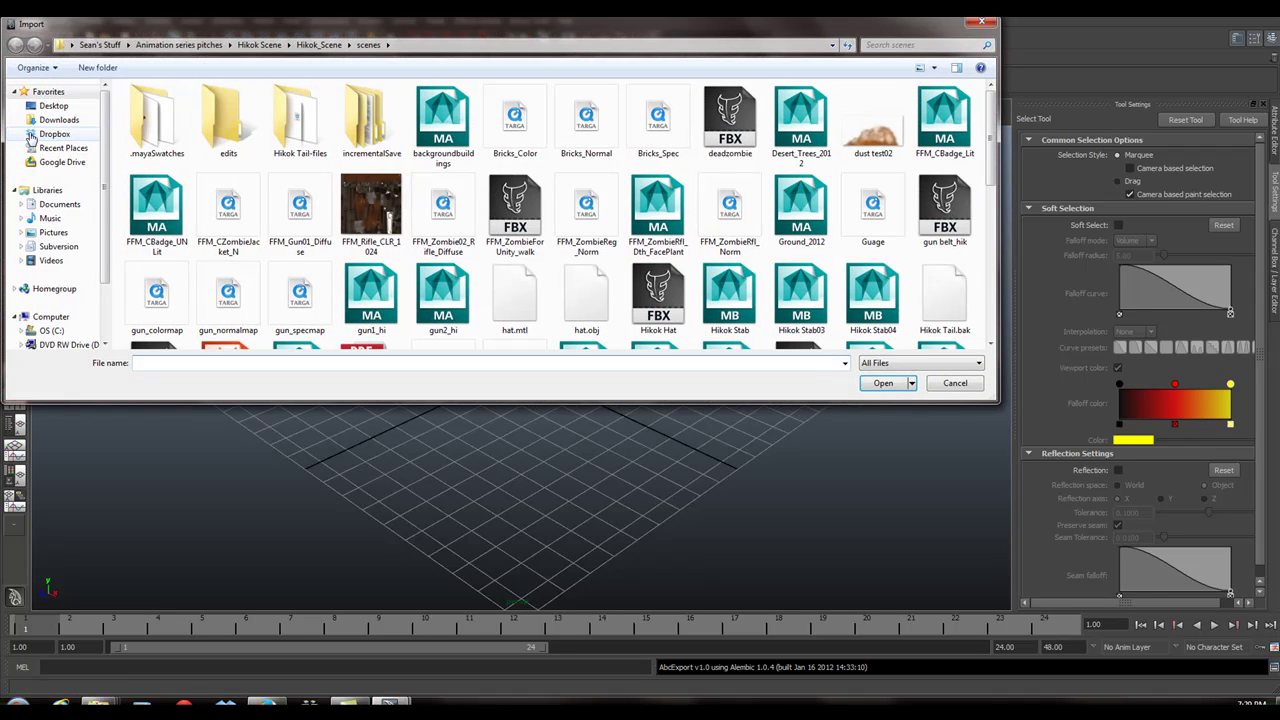
pyautogui.moveTo(990, 122)
pyautogui.mouseDown()
pyautogui.moveTo(991, 190)
pyautogui.moveTo(1000, 118)
pyautogui.mouseUp()
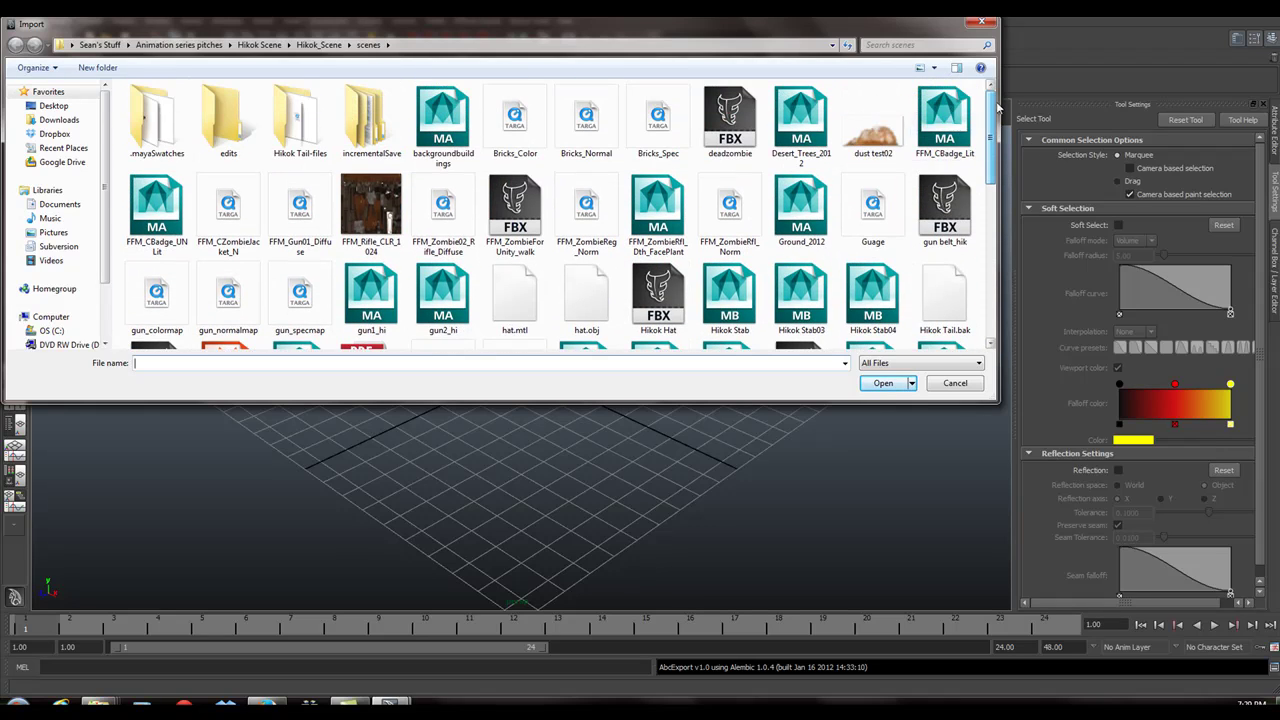
pyautogui.moveTo(127, 34); pyautogui.dragTo(255, 104)
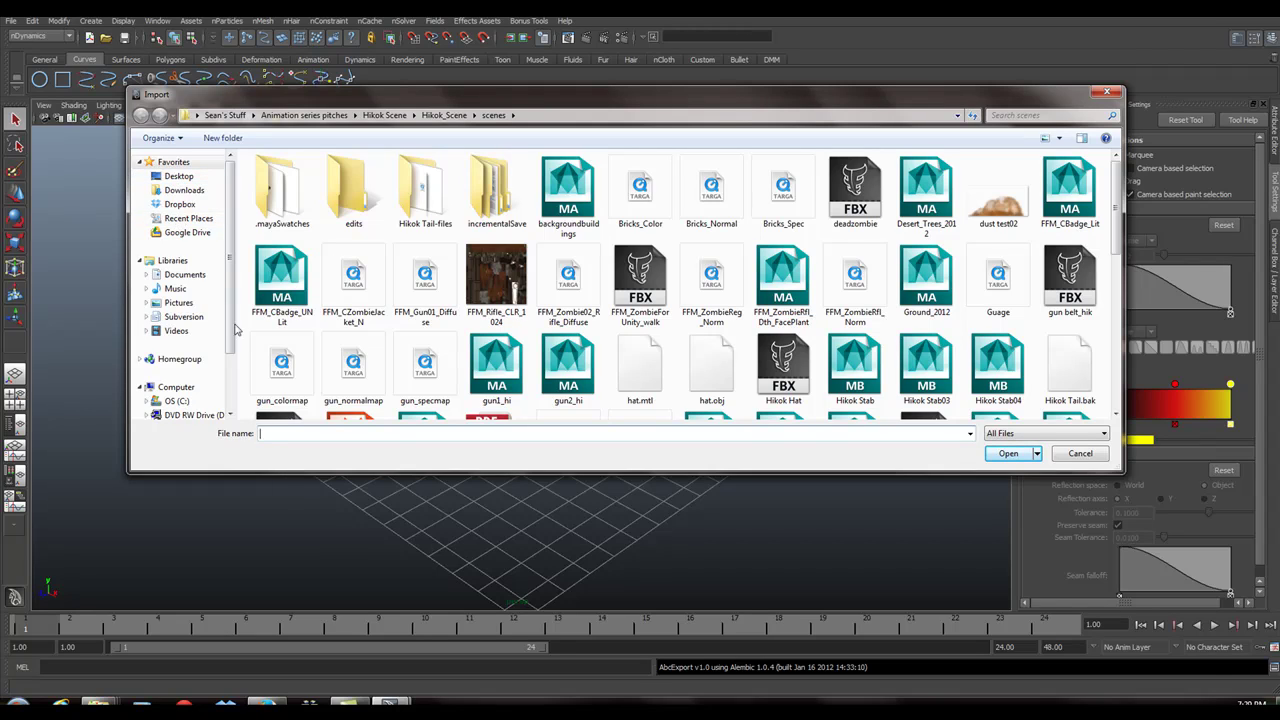
# - Look for the exported head model in the 3D-Coat-V3 folder under Program Files on the C: drive
pyautogui.scroll(-2, 232, 340)
pyautogui.click(174, 326)
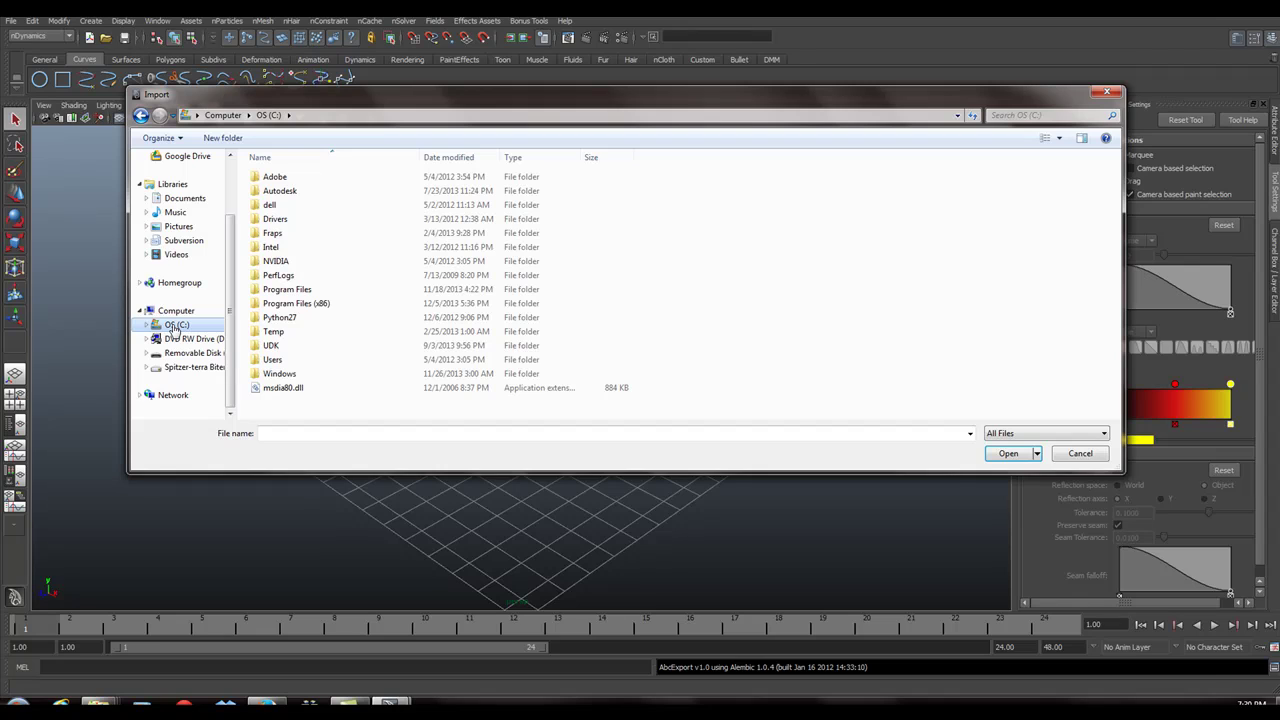
pyautogui.doubleClick(287, 289)
pyautogui.scroll(-1, 315, 257)
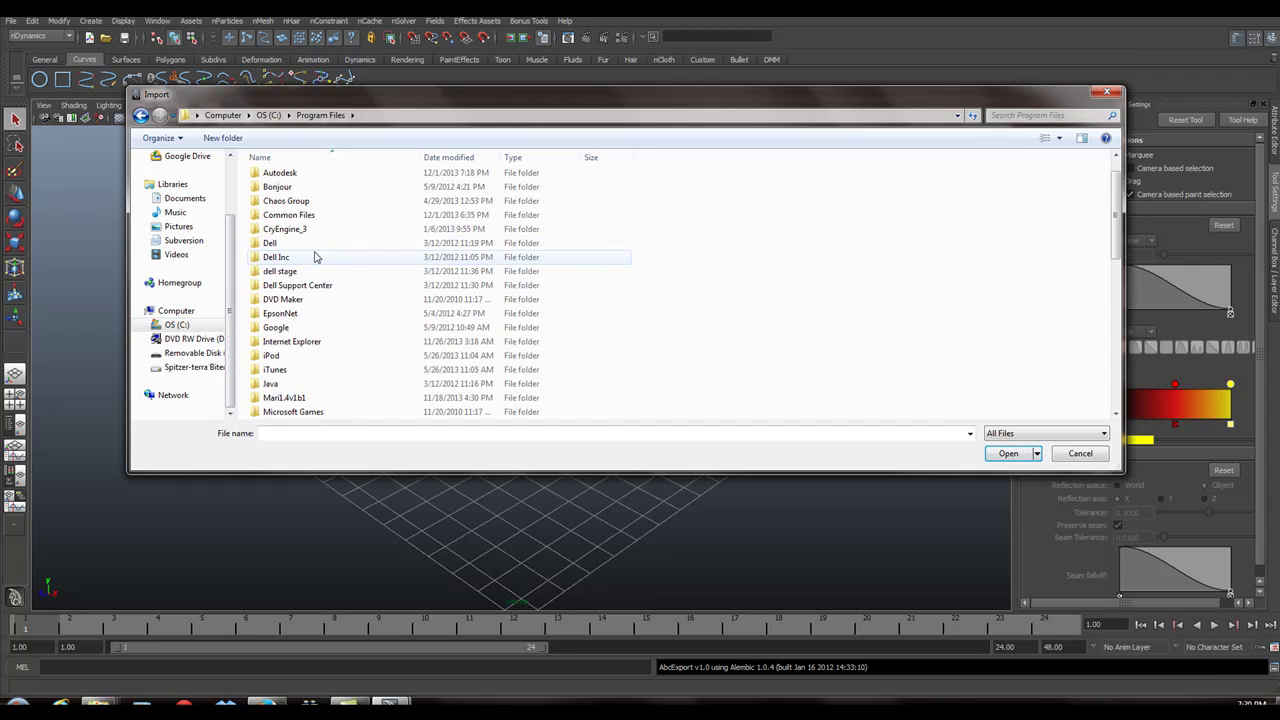
pyautogui.scroll(-3, 315, 257)
pyautogui.scroll(4, 317, 261)
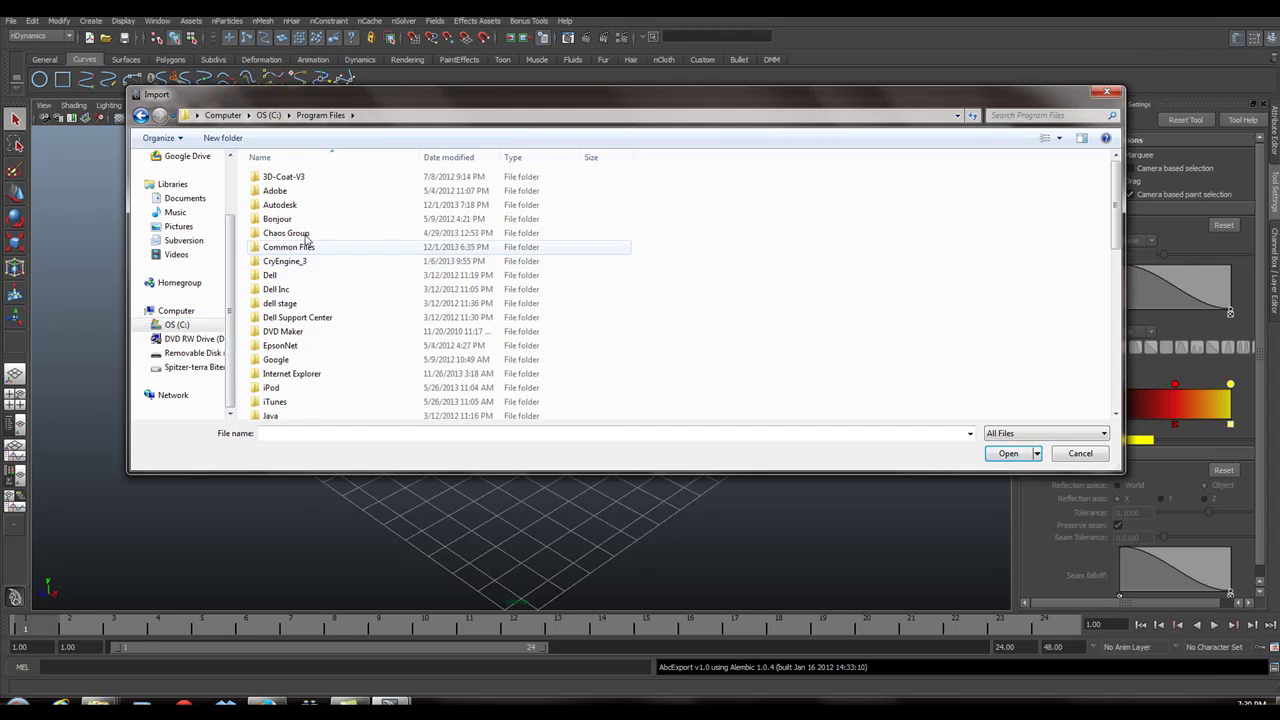
pyautogui.doubleClick(283, 177)
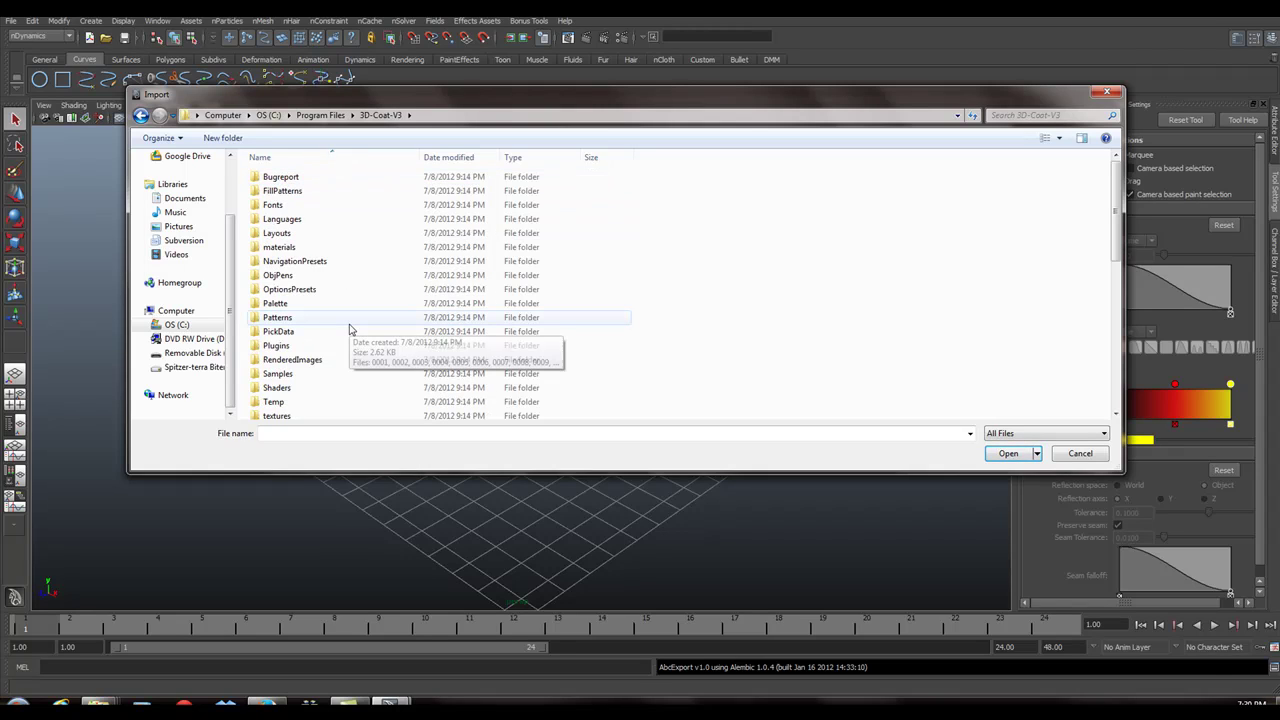
pyautogui.scroll(-1, 349, 334)
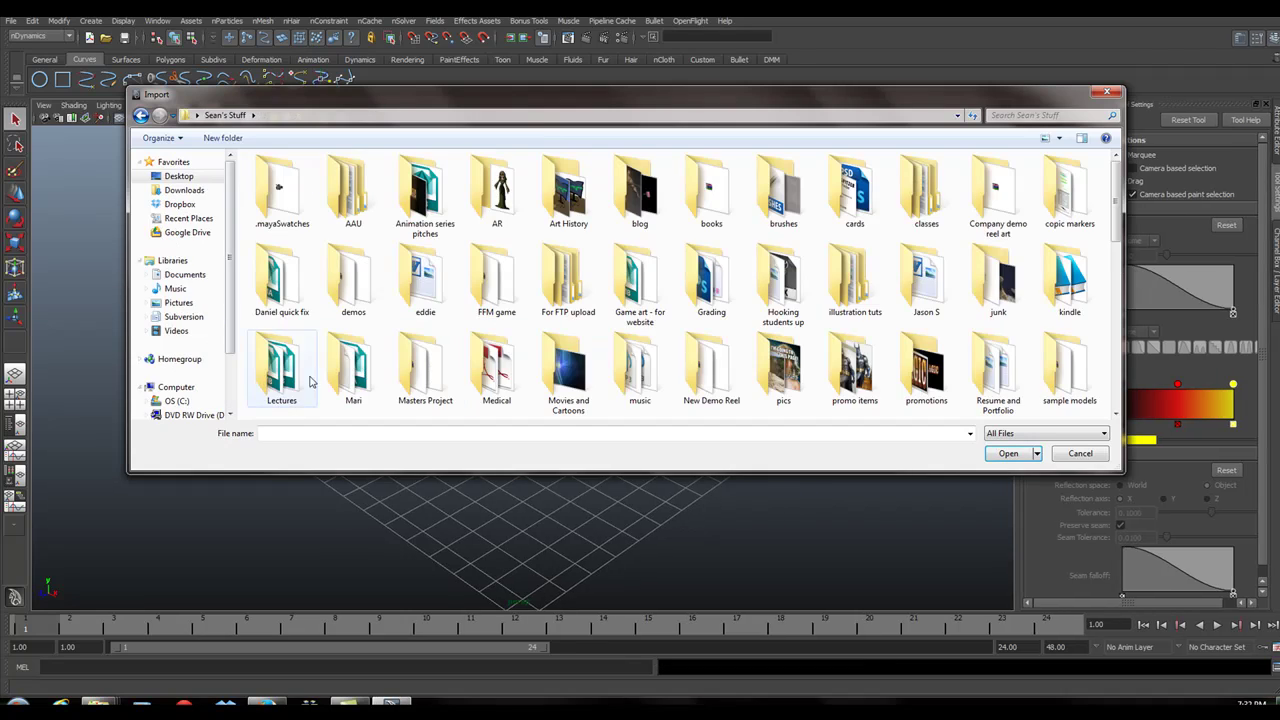
# - Import head_unwrapDrake.obj from the 3d Coat folder inside Lectures and frame the imported head
pyautogui.doubleClick(290, 376)
pyautogui.doubleClick(280, 191)
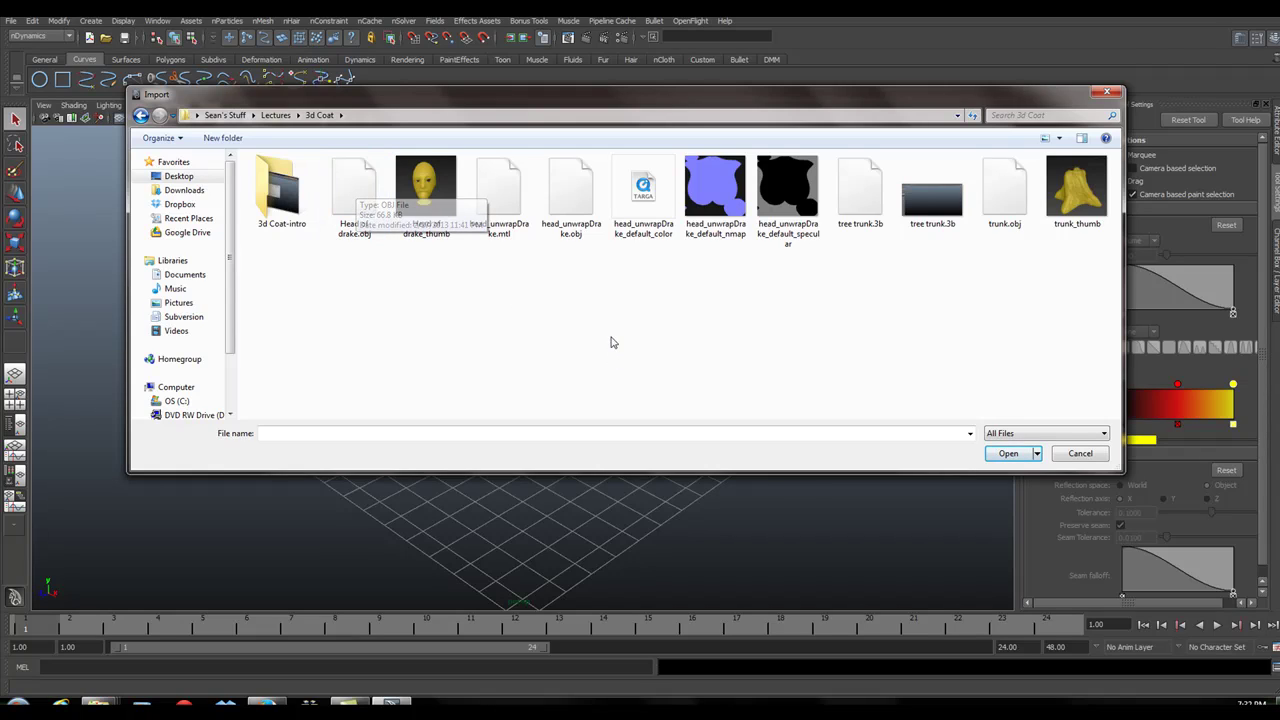
pyautogui.click(575, 198)
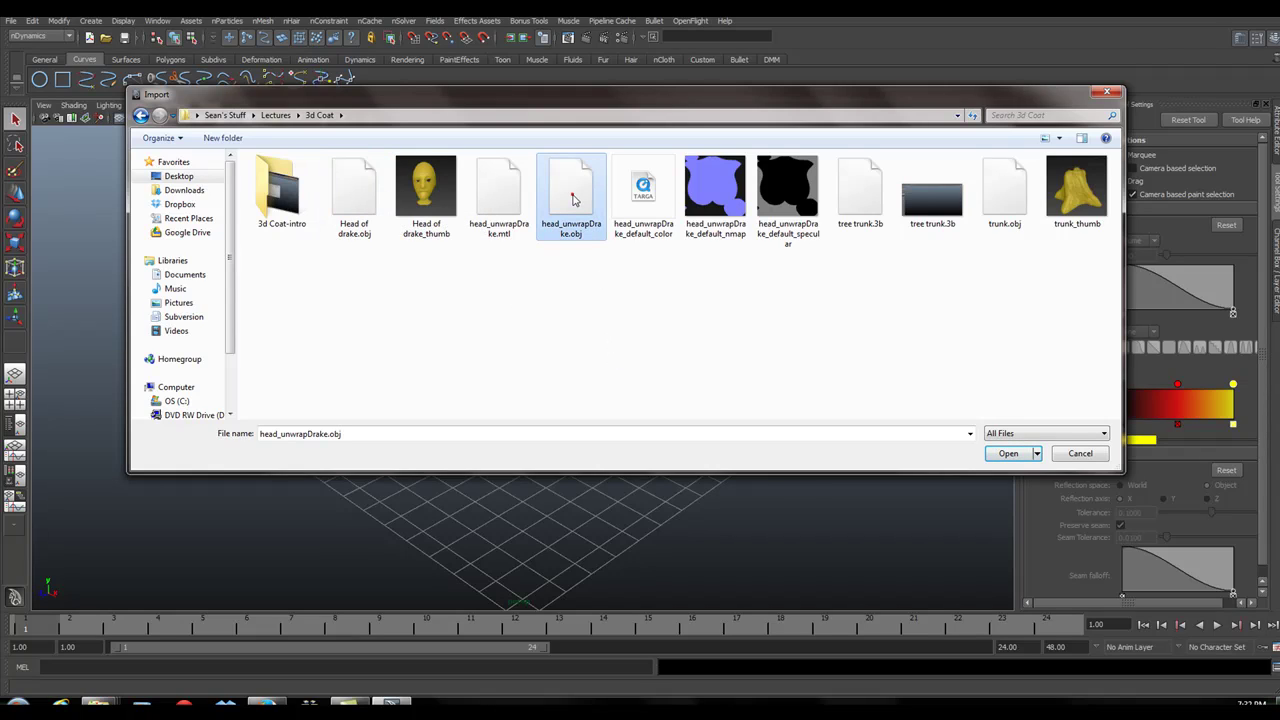
pyautogui.click(1008, 453)
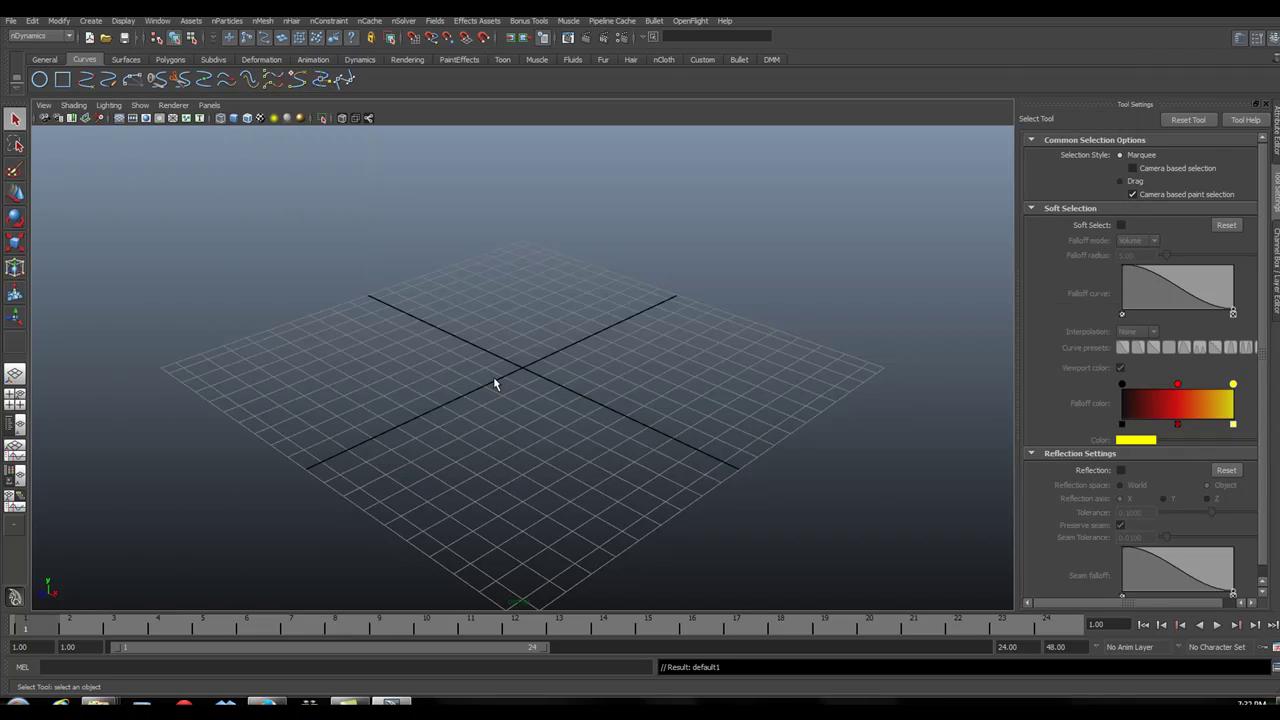
pyautogui.scroll(-10, 494, 376)
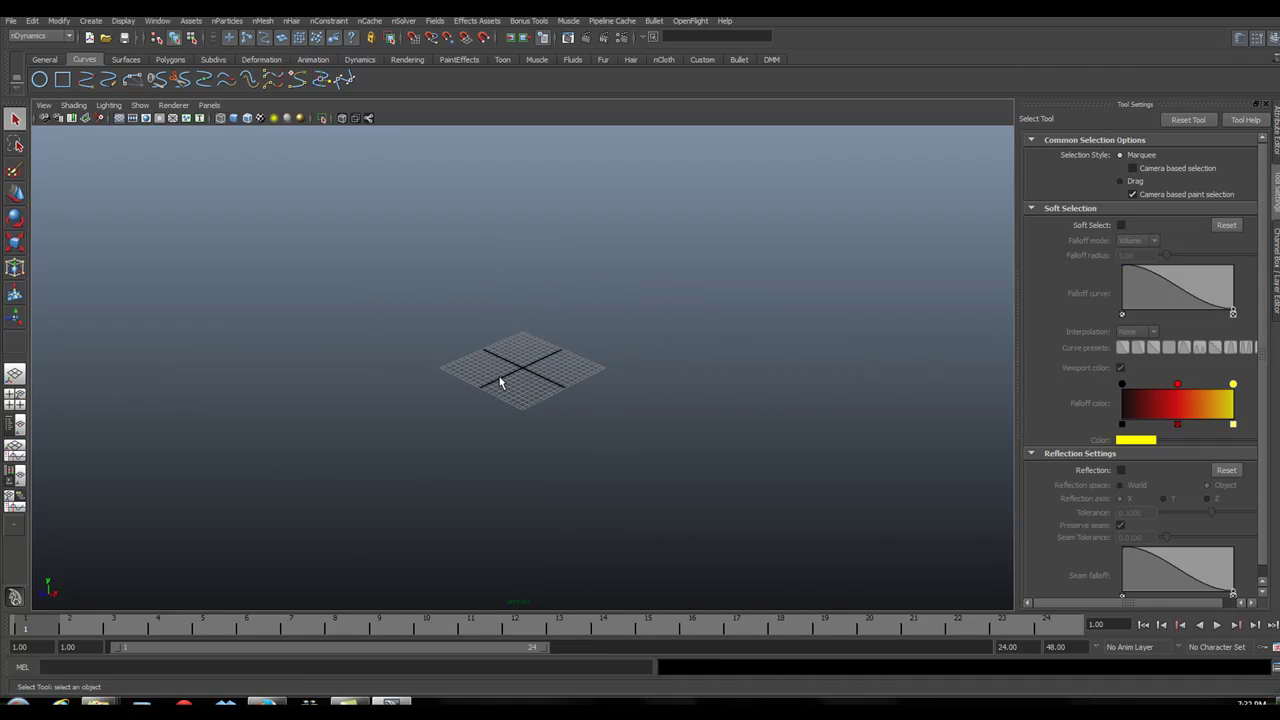
pyautogui.press('a')
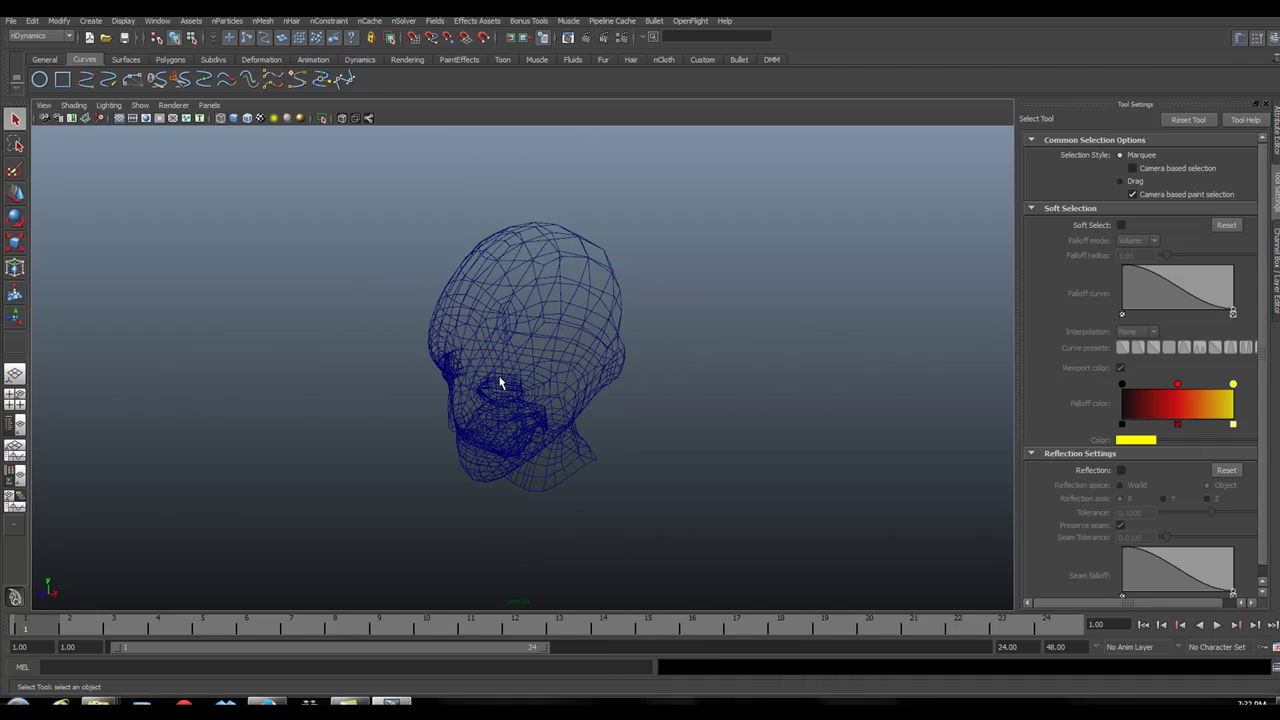
# - Open the imported head's UVs in the UV Texture Editor and move the editor window up beside the head
pyautogui.click(480, 360)
pyautogui.click(157, 21)
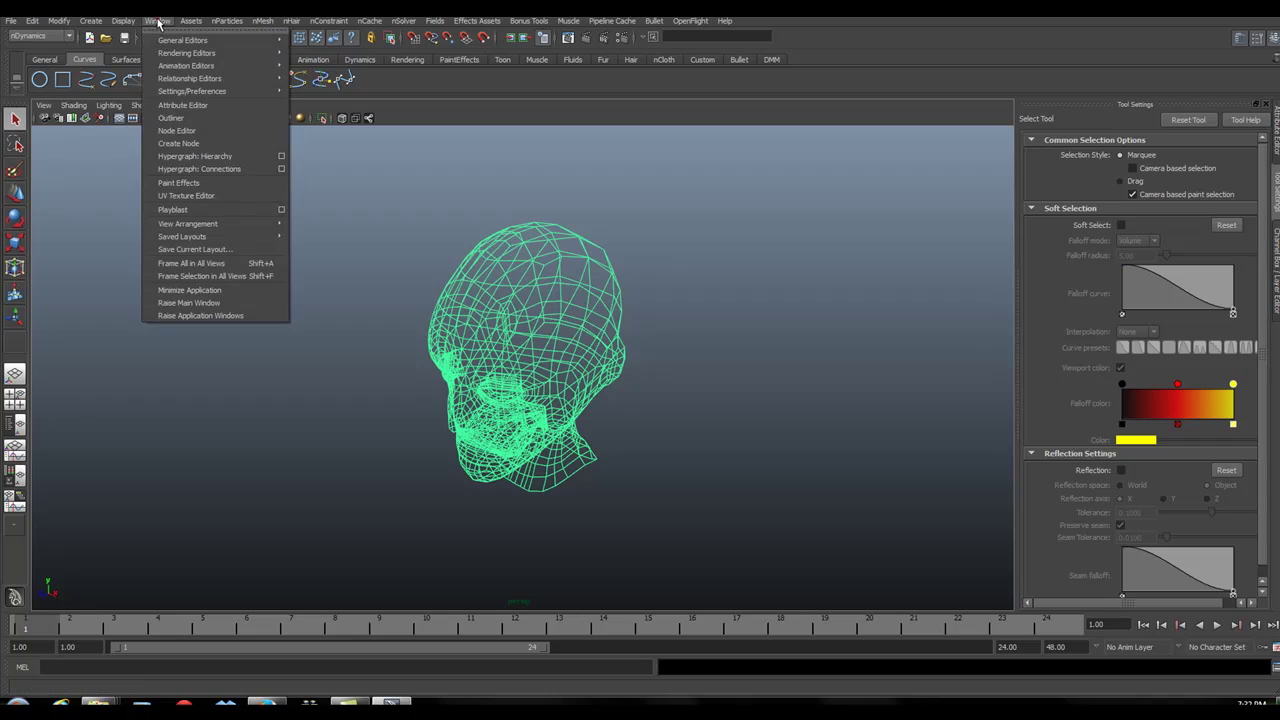
pyautogui.click(180, 195)
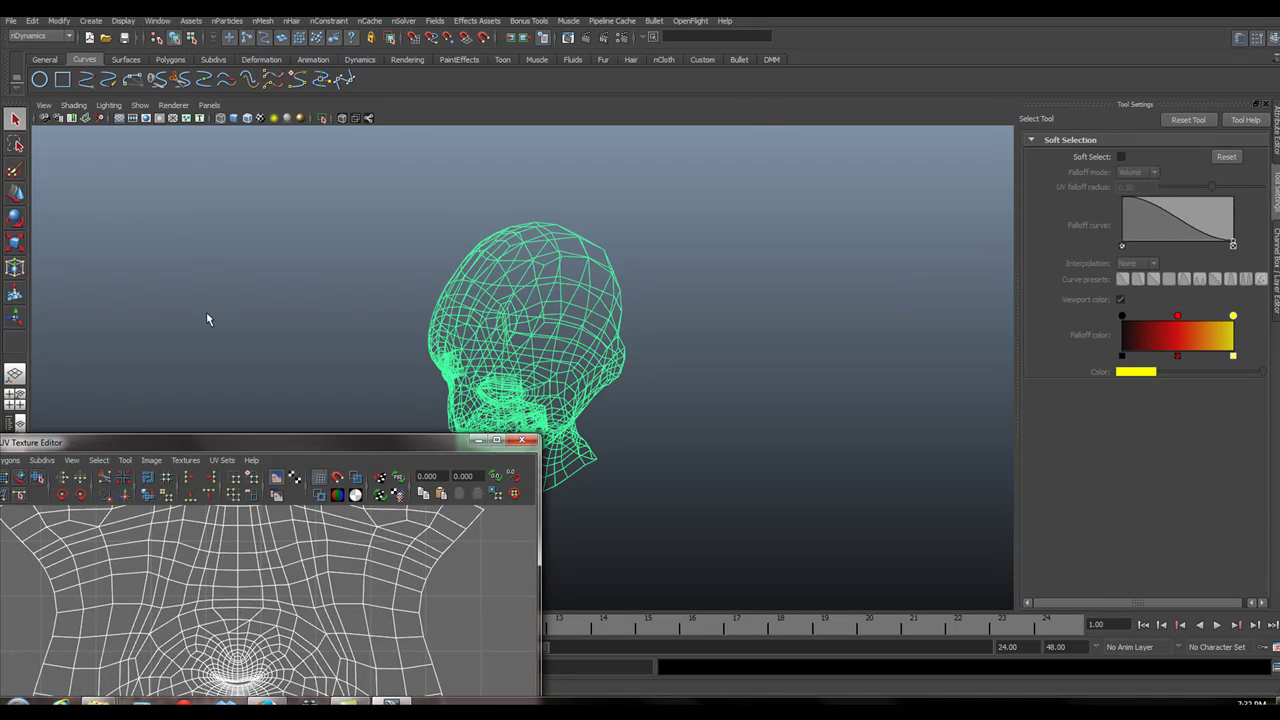
pyautogui.moveTo(242, 441); pyautogui.dragTo(828, 137)
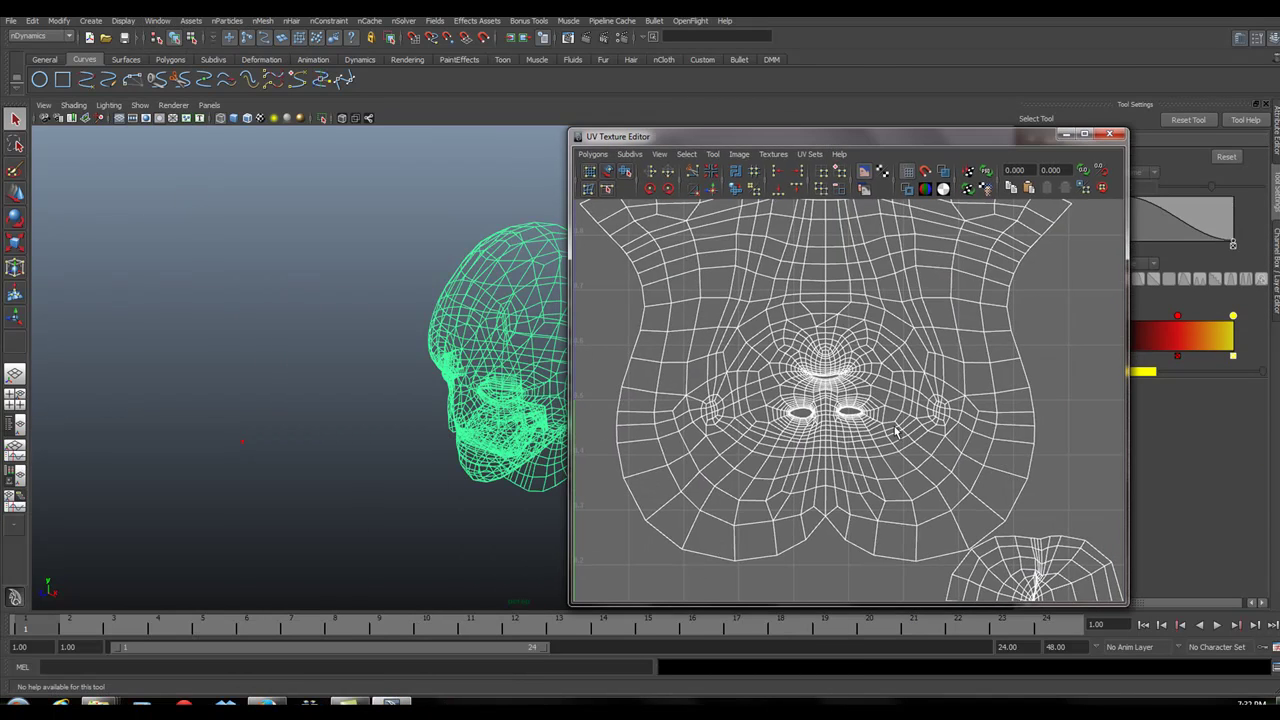
# - Turn on the shaded UV display and examine the head's UV shells
pyautogui.scroll(-1, 897, 410)
pyautogui.click(943, 171)
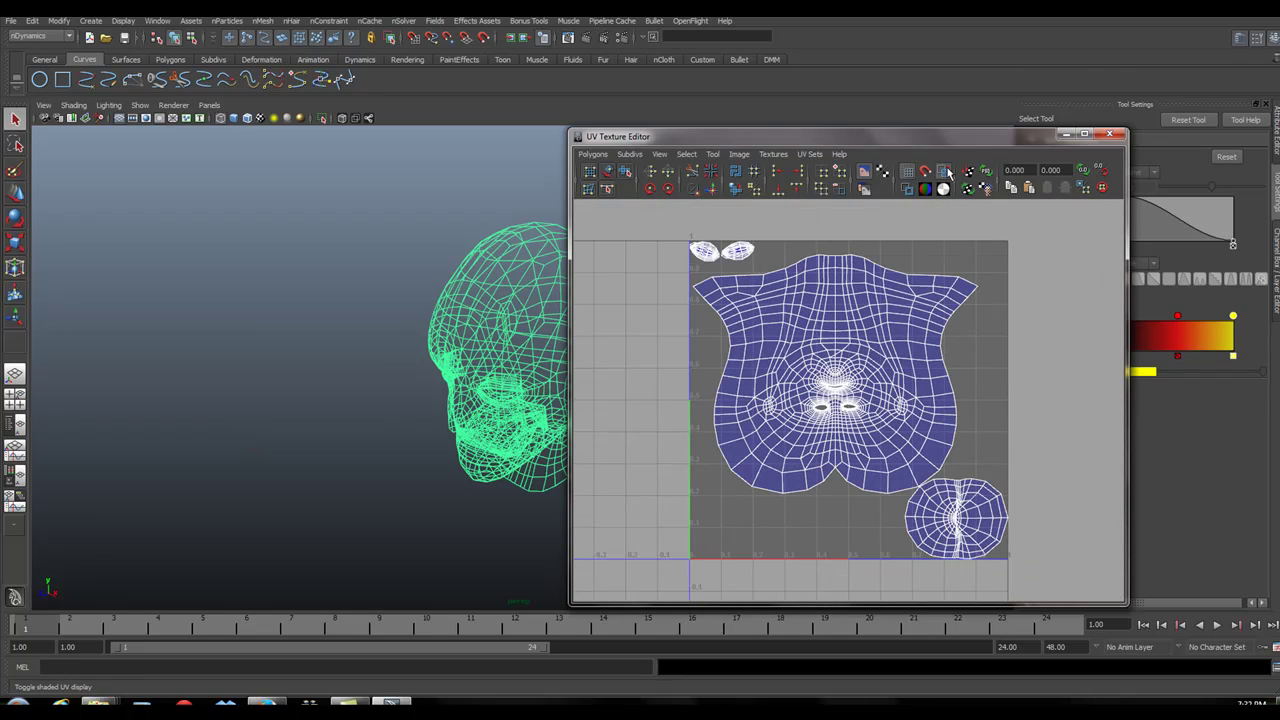
pyautogui.scroll(3, 829, 360)
pyautogui.scroll(-2, 710, 335)
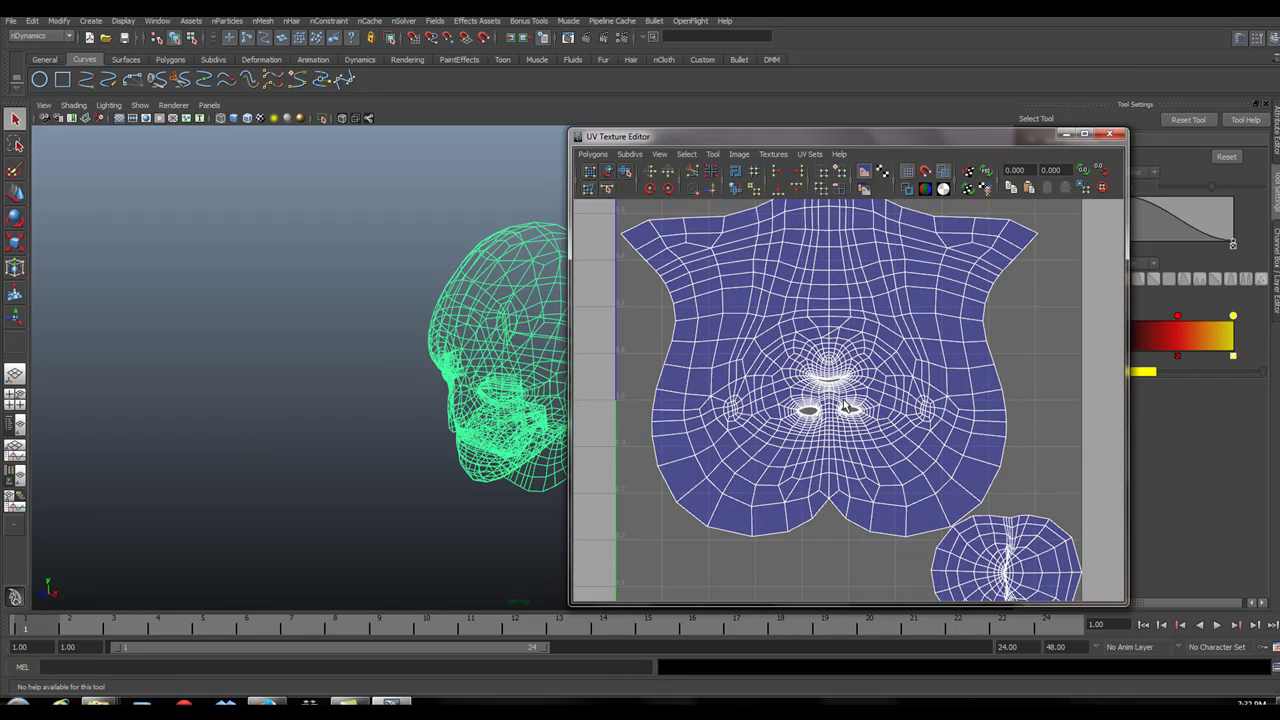
pyautogui.scroll(-1, 758, 348)
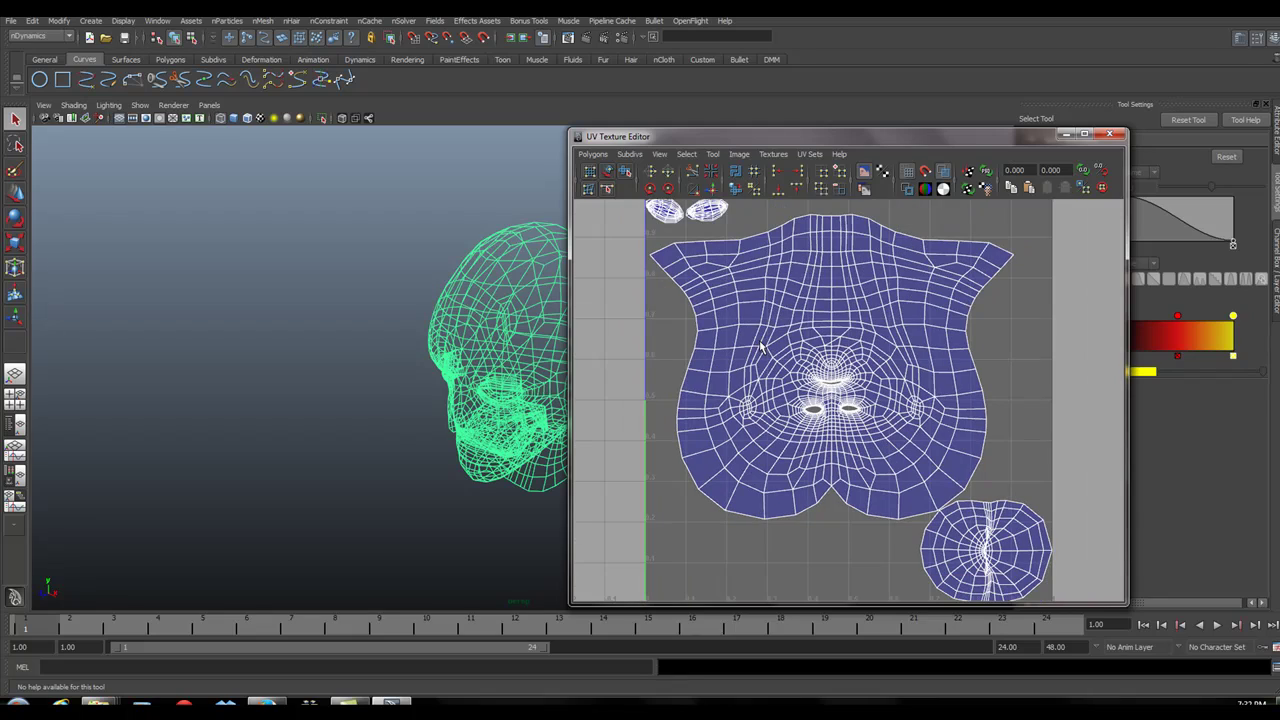
# - Select the large face shell in the UV layout and rotate it 180 degrees in 45-degree increments so the face is upright
pyautogui.moveTo(781, 300); pyautogui.dragTo(855, 431, button='right')
pyautogui.click(795, 326)
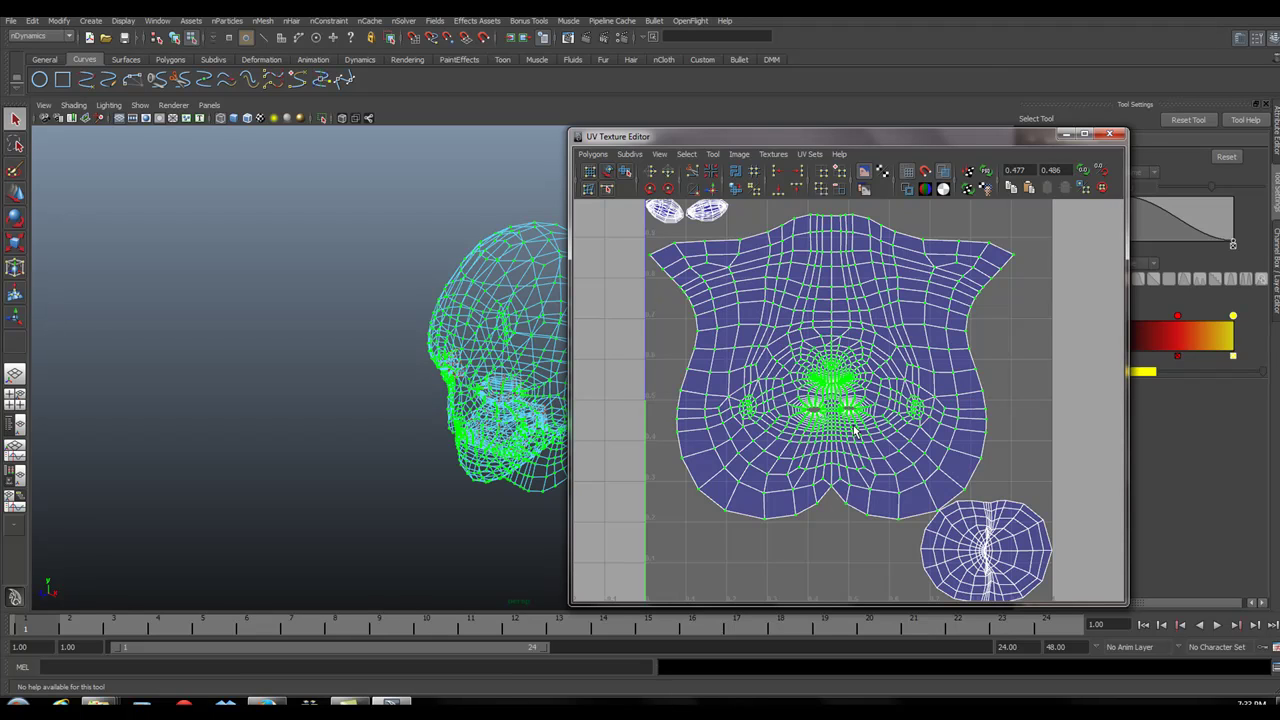
pyautogui.click(649, 189)
pyautogui.click(649, 189)
pyautogui.click(649, 189)
pyautogui.click(649, 189)
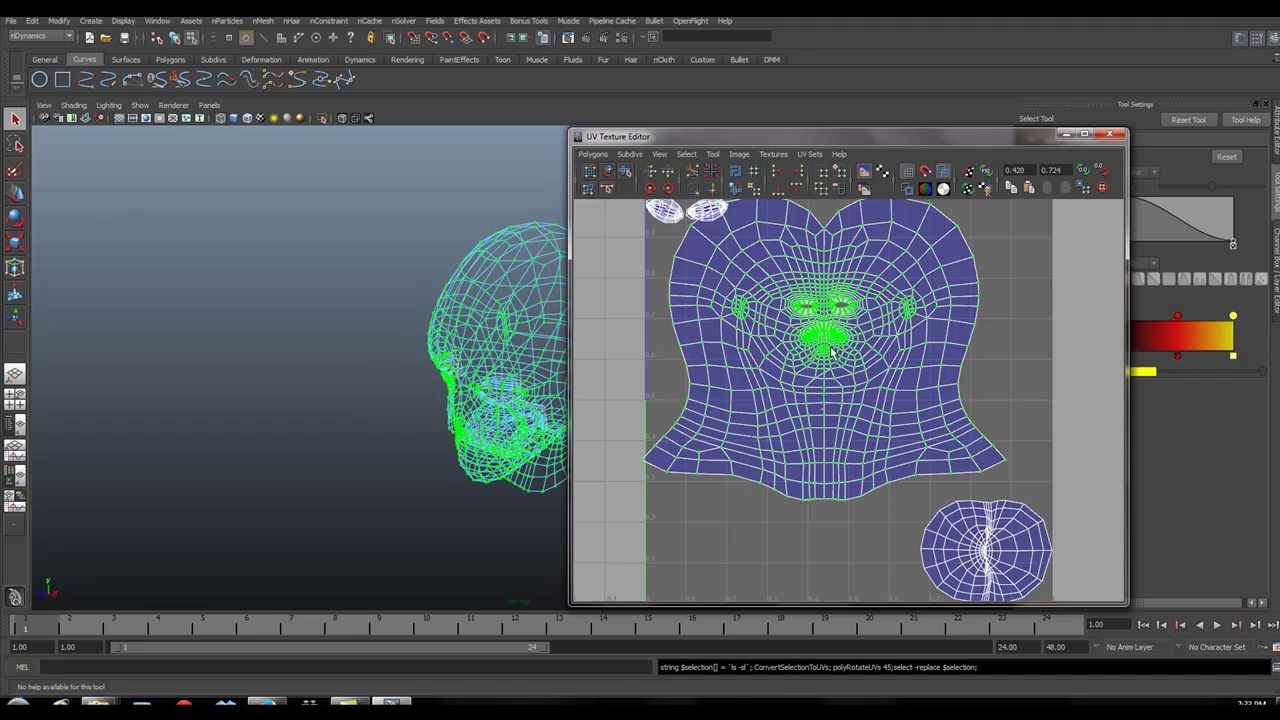
# - Move the rotated face shell slightly down so it fits within the UV square above the round shell
pyautogui.press('w')
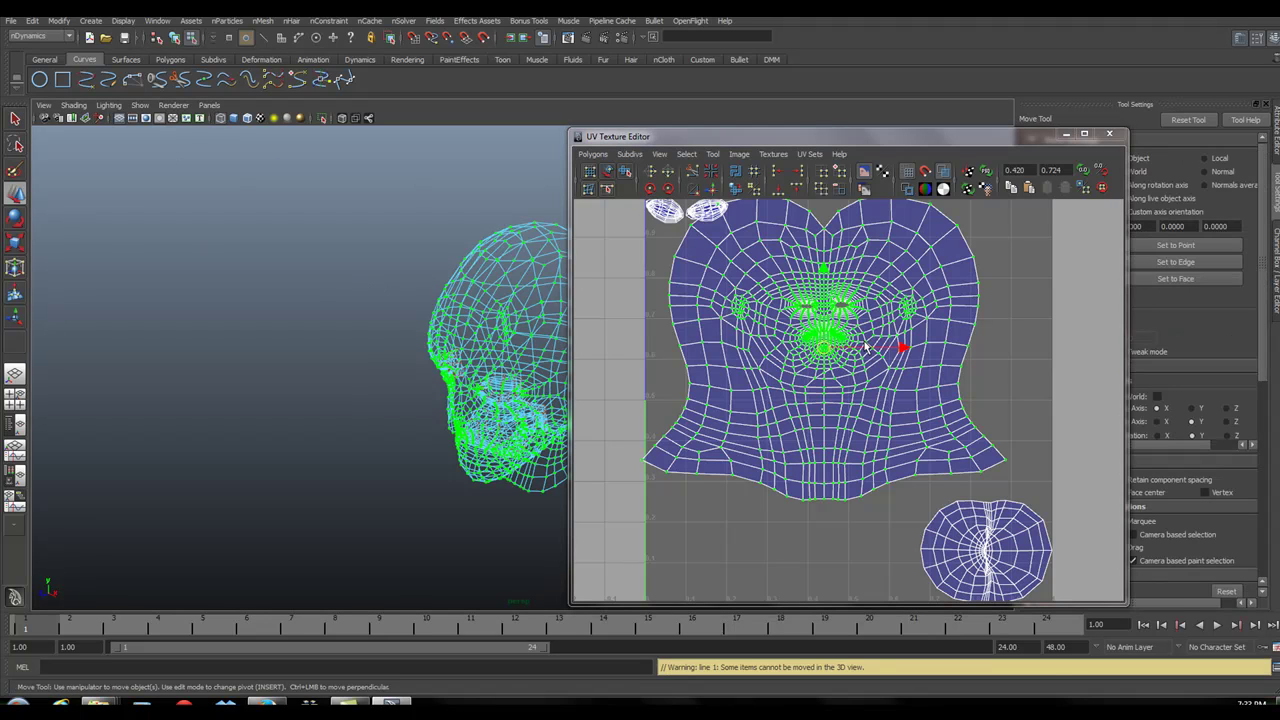
pyautogui.moveTo(822, 348); pyautogui.dragTo(825, 372)
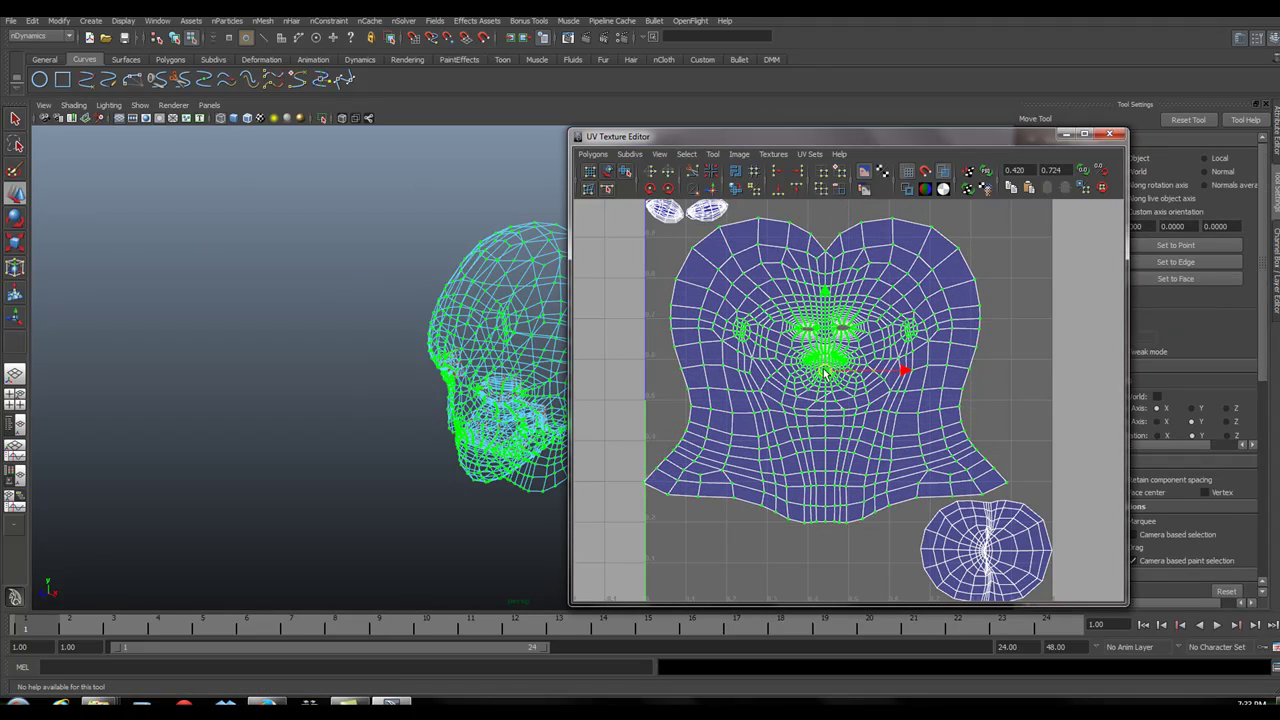
pyautogui.scroll(-1, 825, 372)
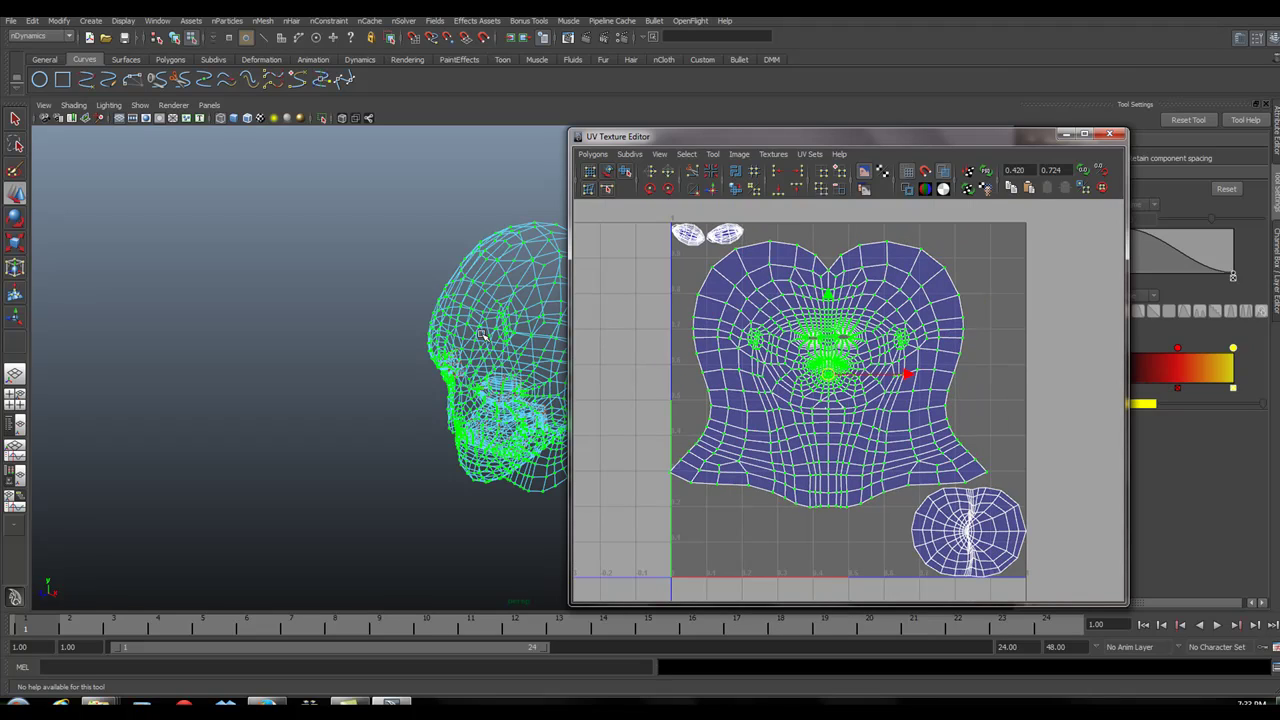